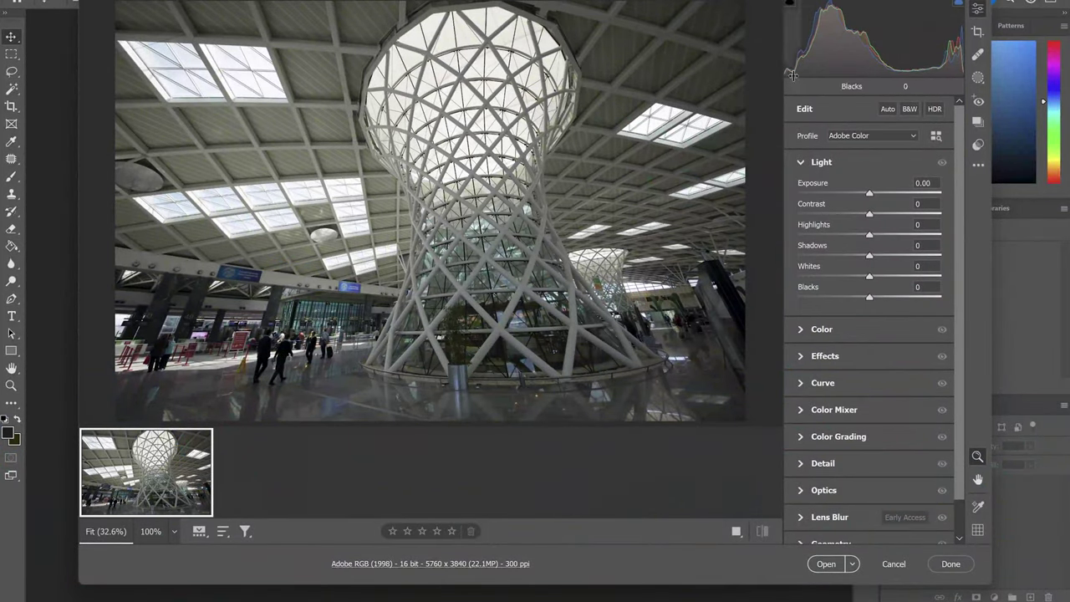
Step: In Optics, enable Remove Chromatic Aberration and Use Profile Corrections
{"action": "scroll", "coordinate": [832, 367], "scroll_direction": "down", "scroll_amount": 1}
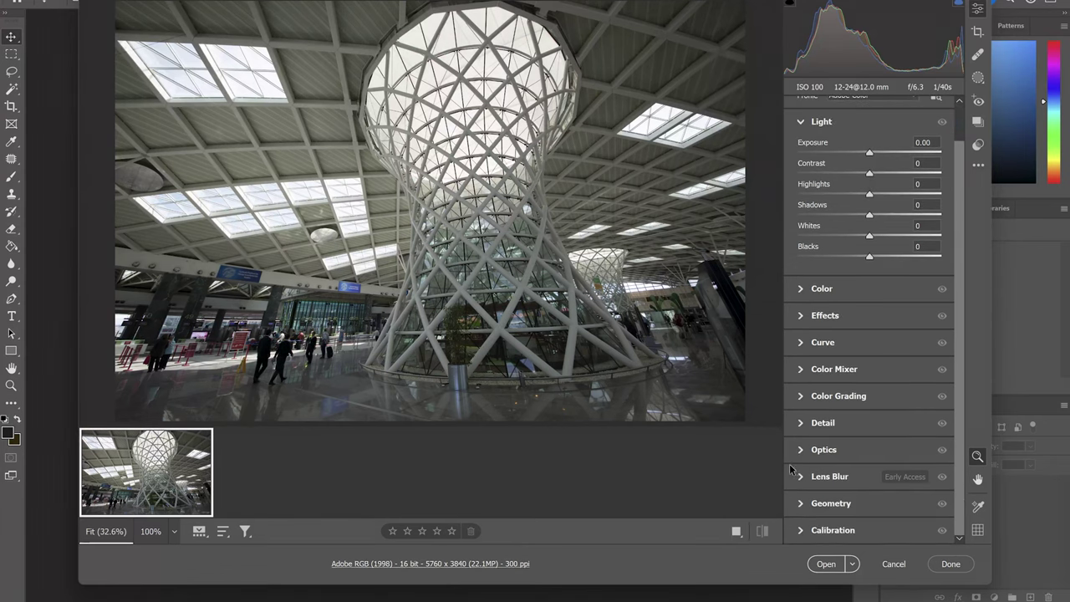
{"action": "left_click", "coordinate": [823, 446]}
{"action": "left_click", "coordinate": [804, 155]}
{"action": "left_click", "coordinate": [805, 172]}
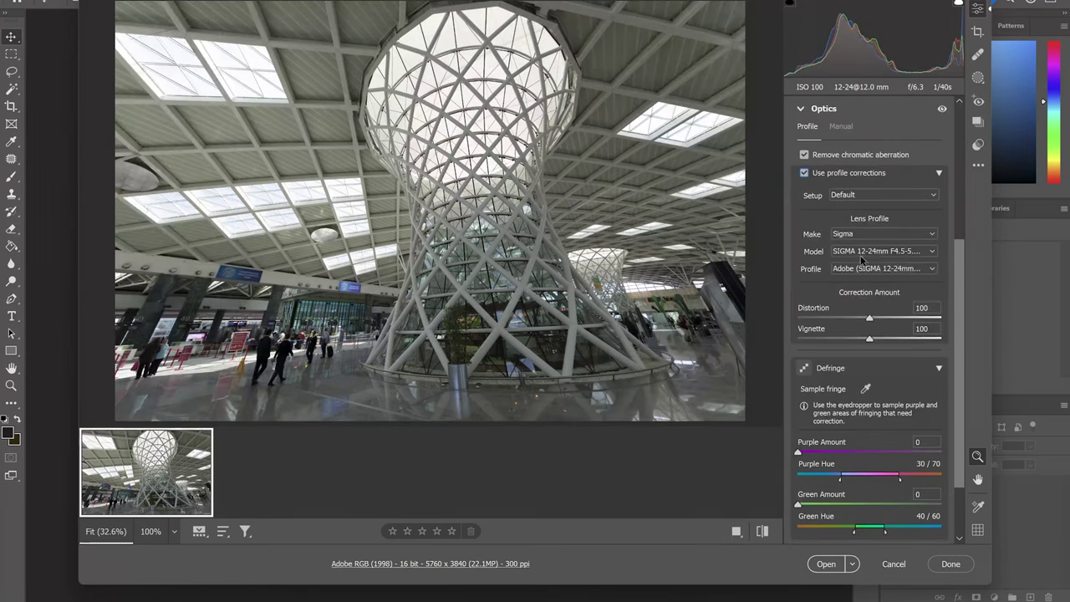
{"action": "scroll", "coordinate": [920, 318], "scroll_direction": "up", "scroll_amount": 1}
{"action": "left_click", "coordinate": [823, 140]}
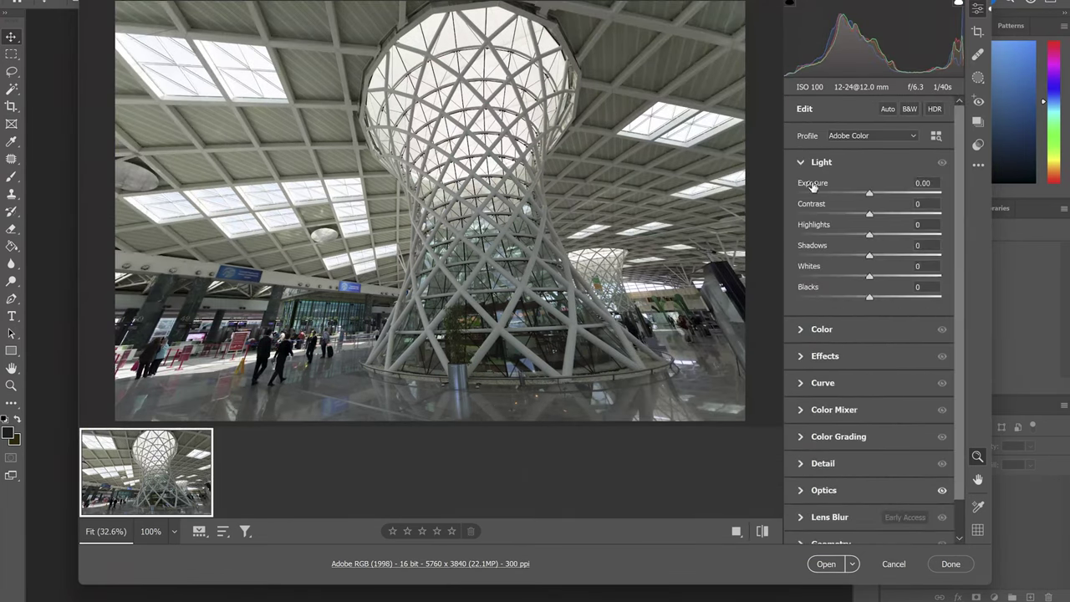
Step: In Light, set Exposure -0.30, Contrast -7, Highlights -13 and Shadows +3
{"action": "left_click", "coordinate": [815, 162]}
{"action": "mouse_move", "coordinate": [869, 195]}
{"action": "left_mouse_down"}
{"action": "mouse_move", "coordinate": [855, 237]}
{"action": "mouse_move", "coordinate": [872, 260]}
{"action": "left_mouse_up"}
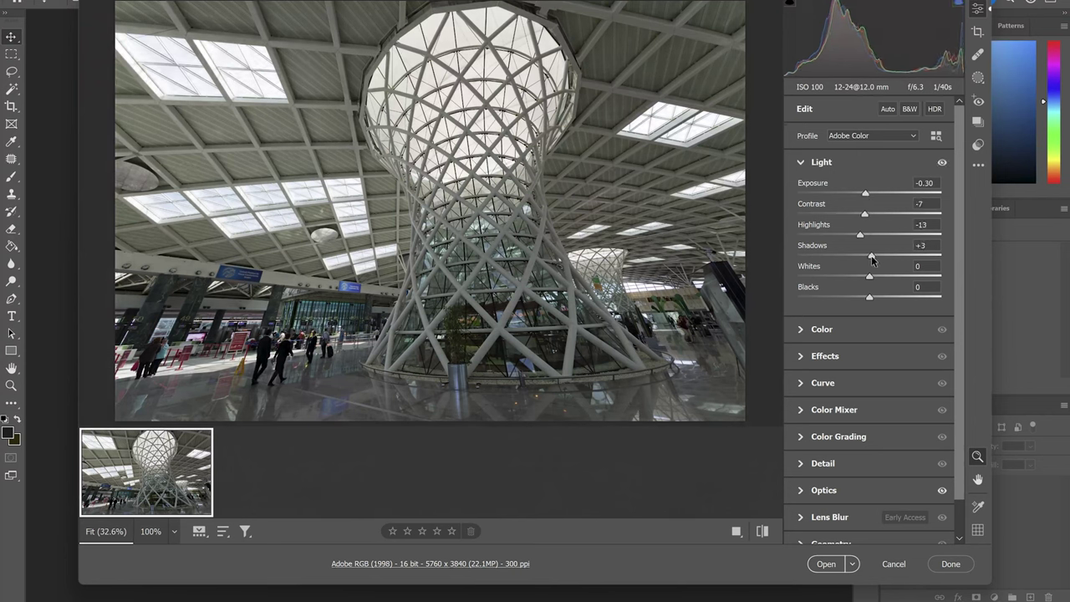
{"action": "left_click", "coordinate": [800, 162]}
Step: Review the Color and Detail panels, then open the photo in Photoshop
{"action": "left_click", "coordinate": [801, 189]}
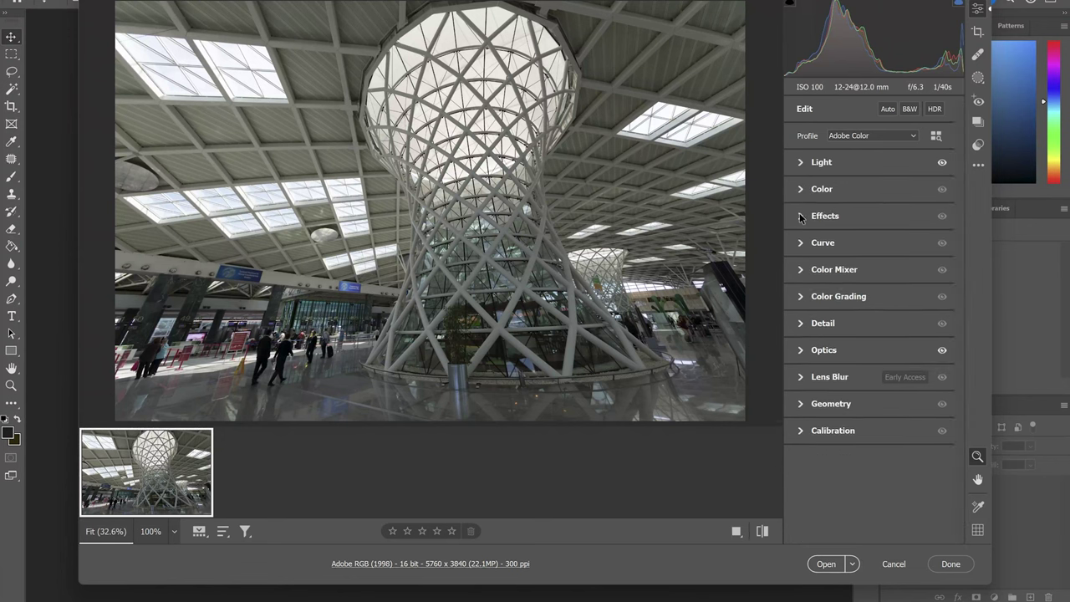
{"action": "left_click", "coordinate": [801, 322]}
{"action": "left_click", "coordinate": [801, 209]}
{"action": "left_click", "coordinate": [828, 565]}
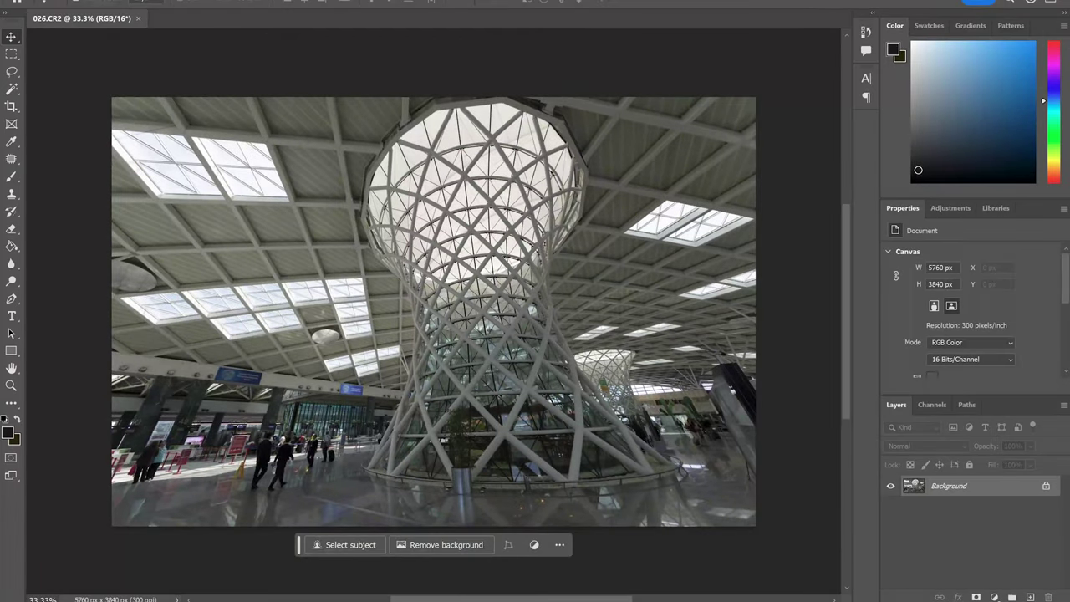
Step: Convert the locked Background into the regular Layer 0
{"action": "left_click", "coordinate": [392, 127]}
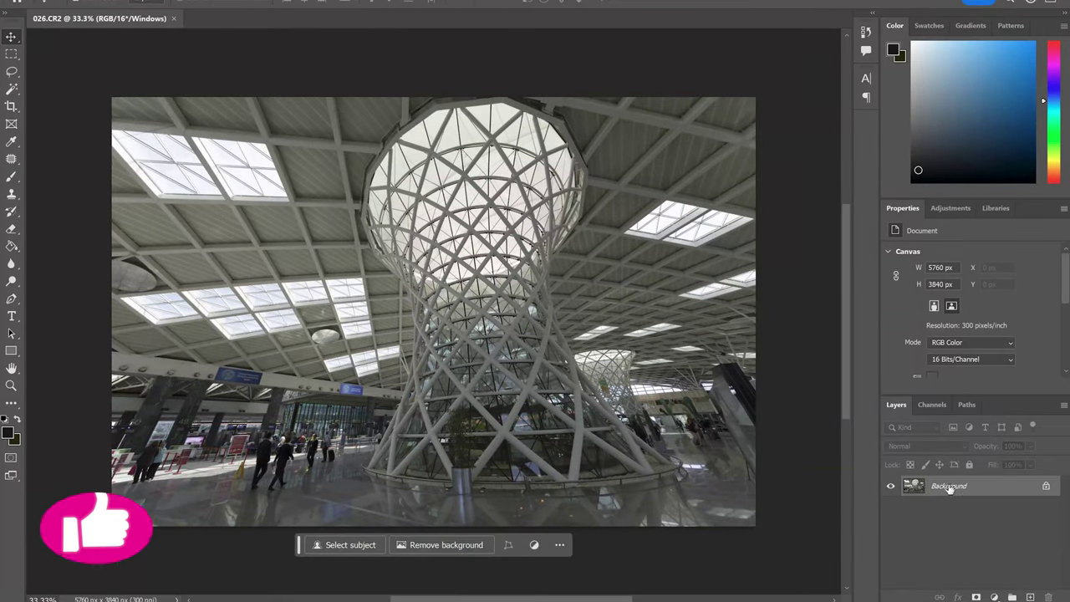
{"action": "double_click", "coordinate": [951, 488]}
{"action": "key", "text": "Return"}
Step: Add a Hue/Saturation adjustment layer blended in Soft Light
{"action": "left_click", "coordinate": [994, 596]}
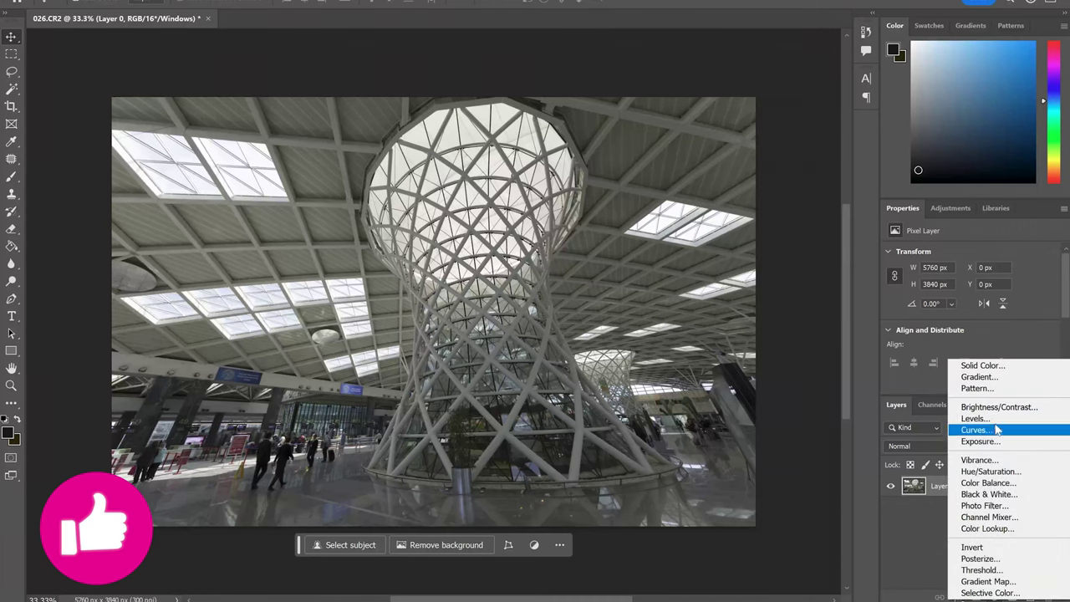
{"action": "left_click", "coordinate": [989, 473]}
{"action": "left_click", "coordinate": [914, 447]}
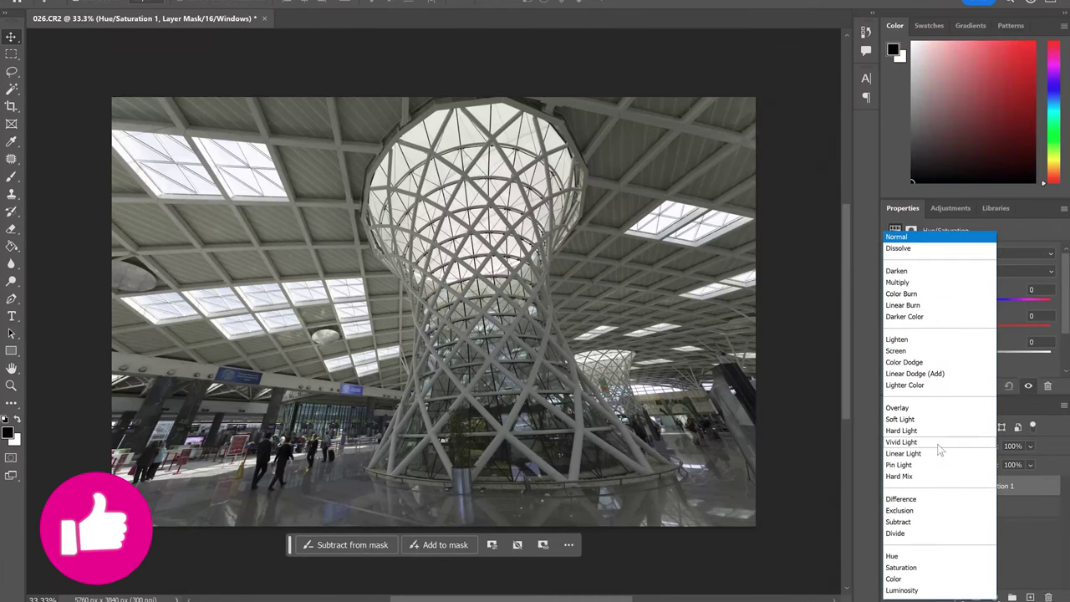
{"action": "key", "text": "Escape"}
{"action": "left_click", "coordinate": [917, 445]}
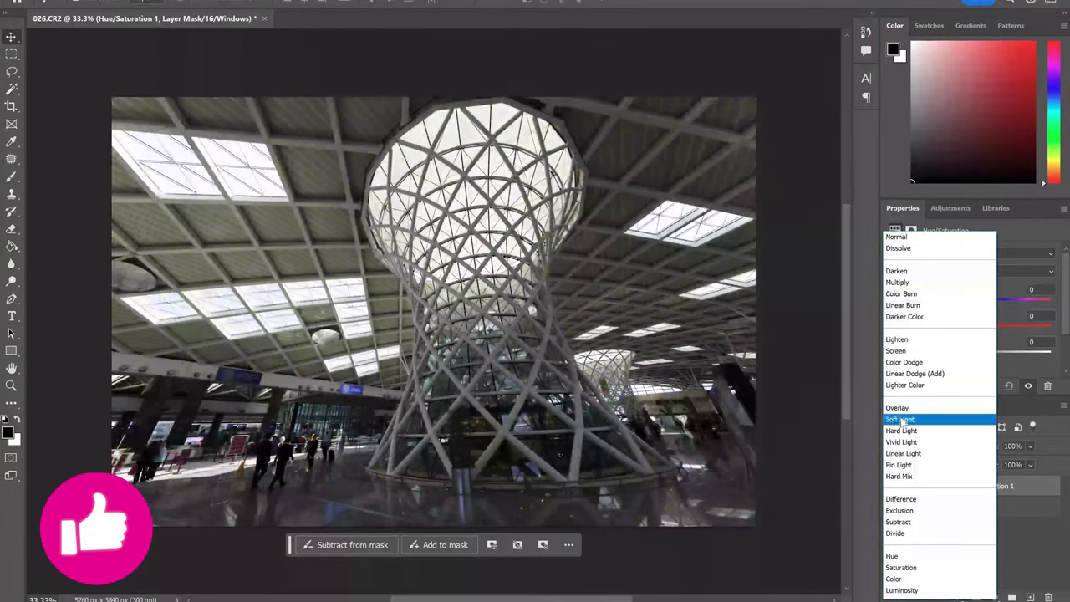
{"action": "left_click", "coordinate": [928, 418]}
Step: Colorize it with Hue 219, Saturation 65, Lightness -12 at 79% opacity
{"action": "left_click", "coordinate": [957, 373]}
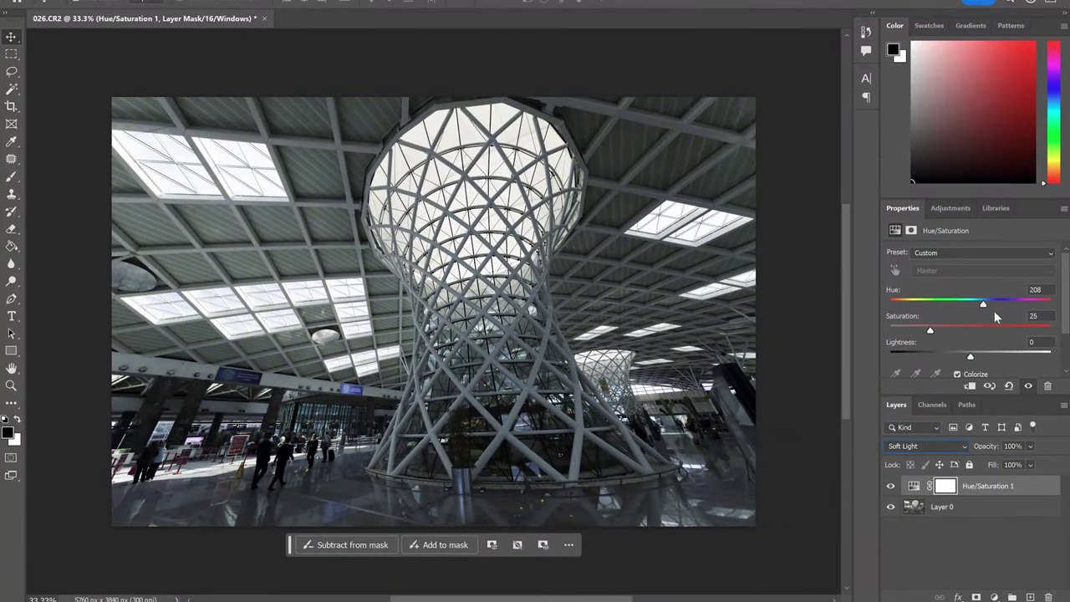
{"action": "left_click", "coordinate": [987, 303]}
{"action": "left_click_drag", "start_coordinate": [951, 328], "coordinate": [1024, 331]}
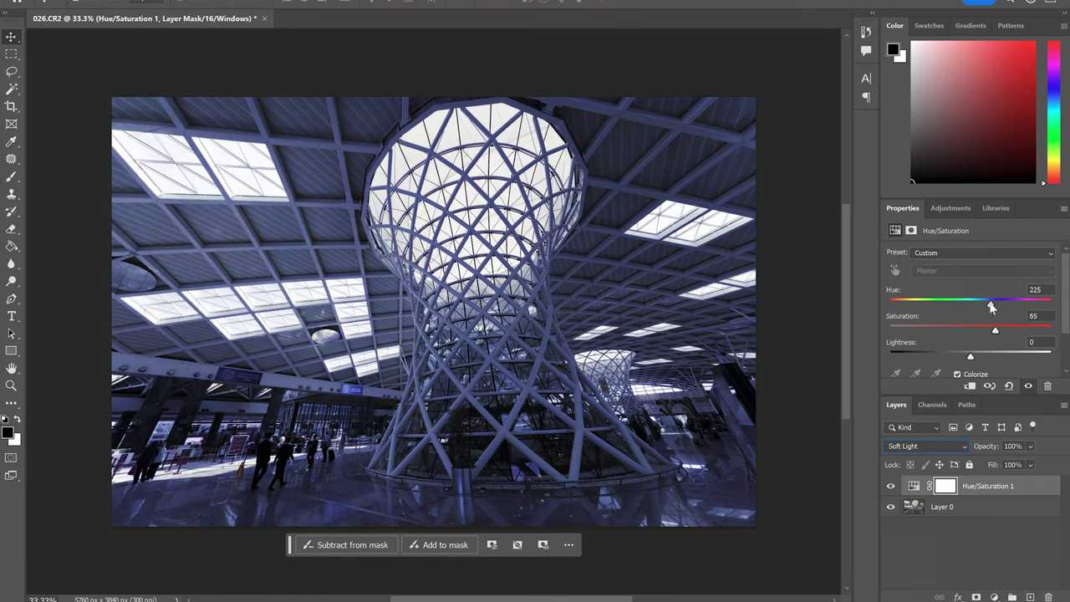
{"action": "mouse_move", "coordinate": [971, 360]}
{"action": "left_mouse_down"}
{"action": "mouse_move", "coordinate": [933, 359]}
{"action": "mouse_move", "coordinate": [961, 358]}
{"action": "left_mouse_up"}
{"action": "left_click", "coordinate": [1028, 386]}
{"action": "left_click_drag", "start_coordinate": [1034, 465], "coordinate": [1046, 465]}
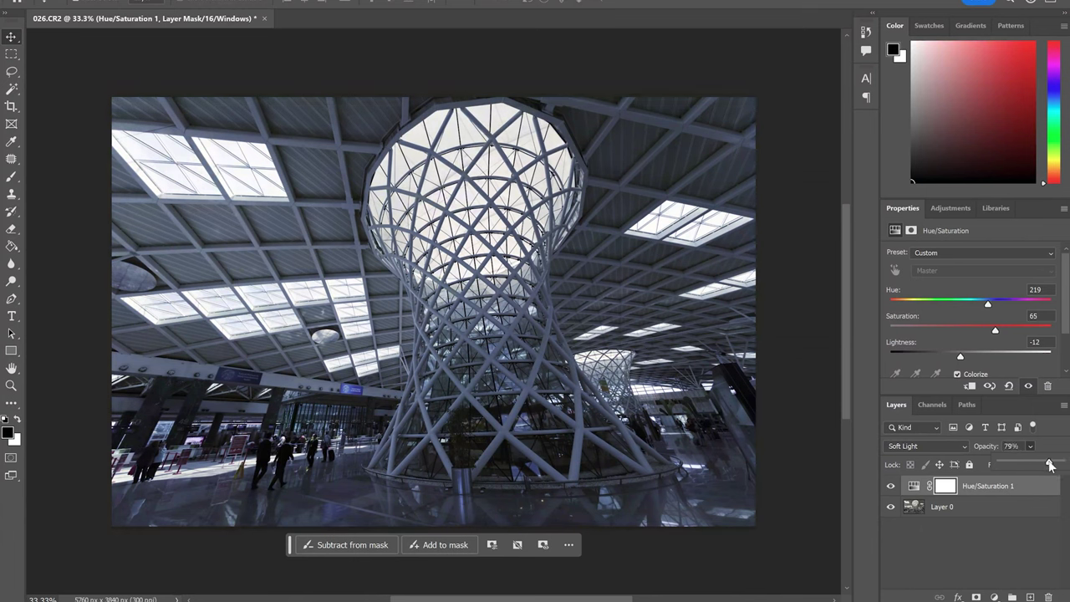
{"action": "left_click", "coordinate": [1000, 597]}
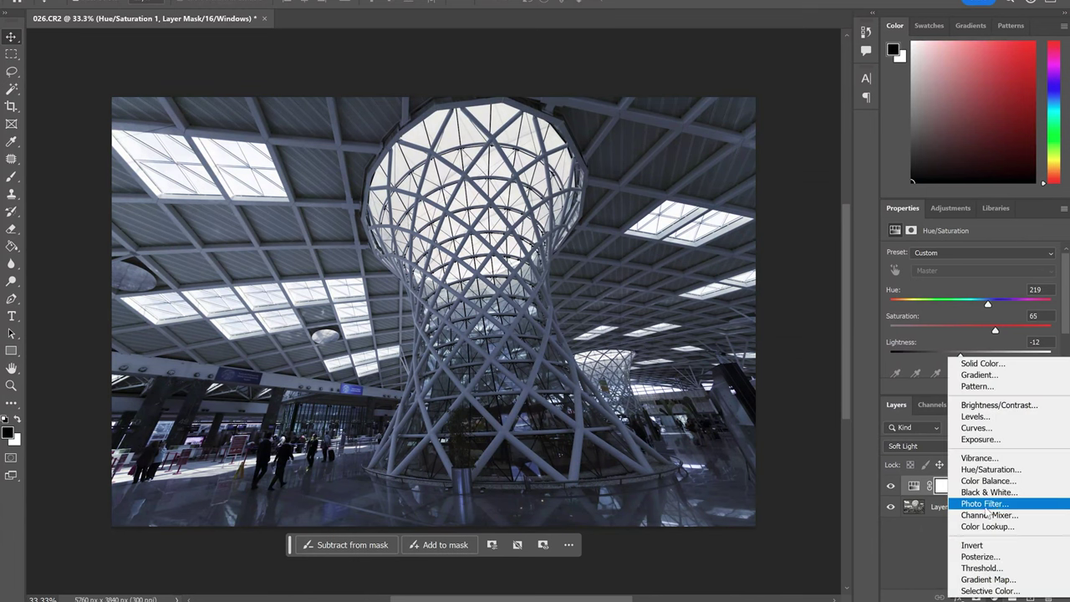
Step: Add a Gradient Map adjustment layer blended in Soft Light
{"action": "left_click", "coordinate": [982, 579]}
{"action": "left_click", "coordinate": [987, 257]}
{"action": "key", "text": "Escape"}
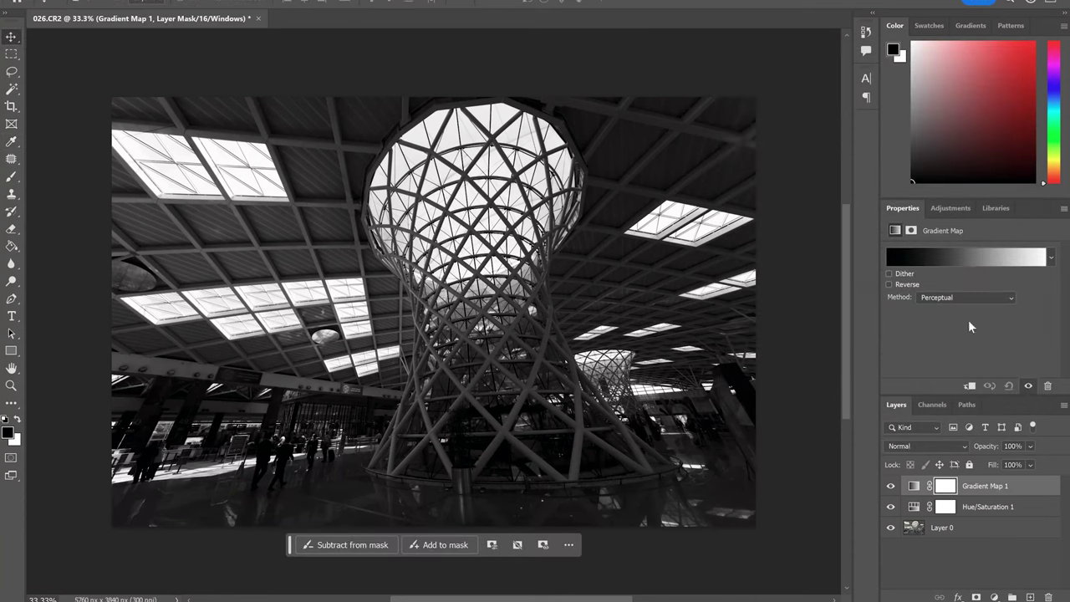
{"action": "left_click", "coordinate": [911, 445]}
{"action": "left_click", "coordinate": [903, 418]}
Step: Change the gradient's dark end stop to a deep purple
{"action": "left_click", "coordinate": [911, 256]}
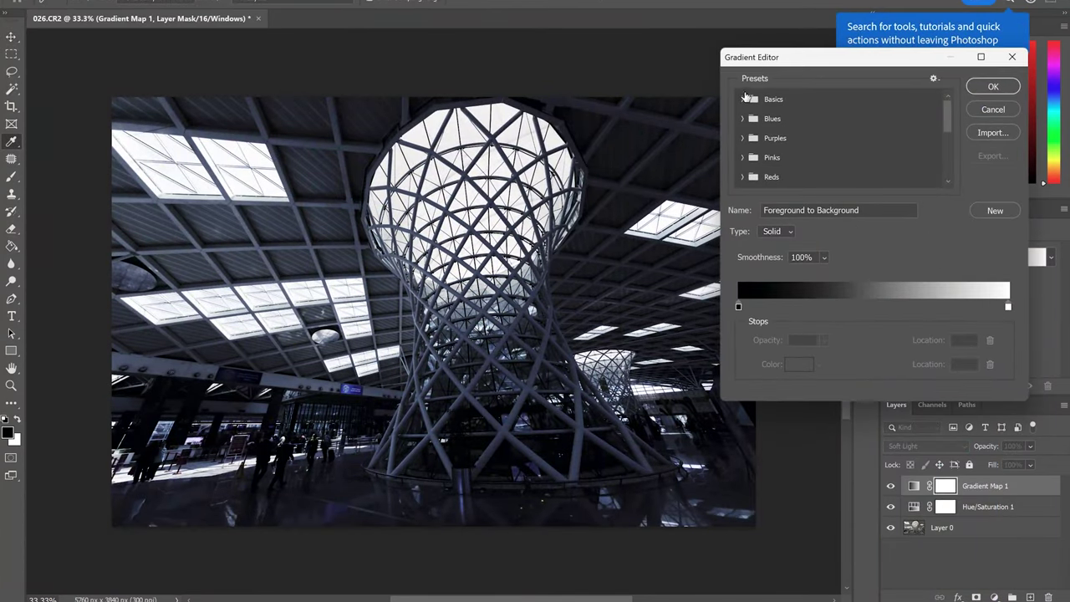
{"action": "left_click", "coordinate": [743, 306]}
{"action": "double_click", "coordinate": [742, 306]}
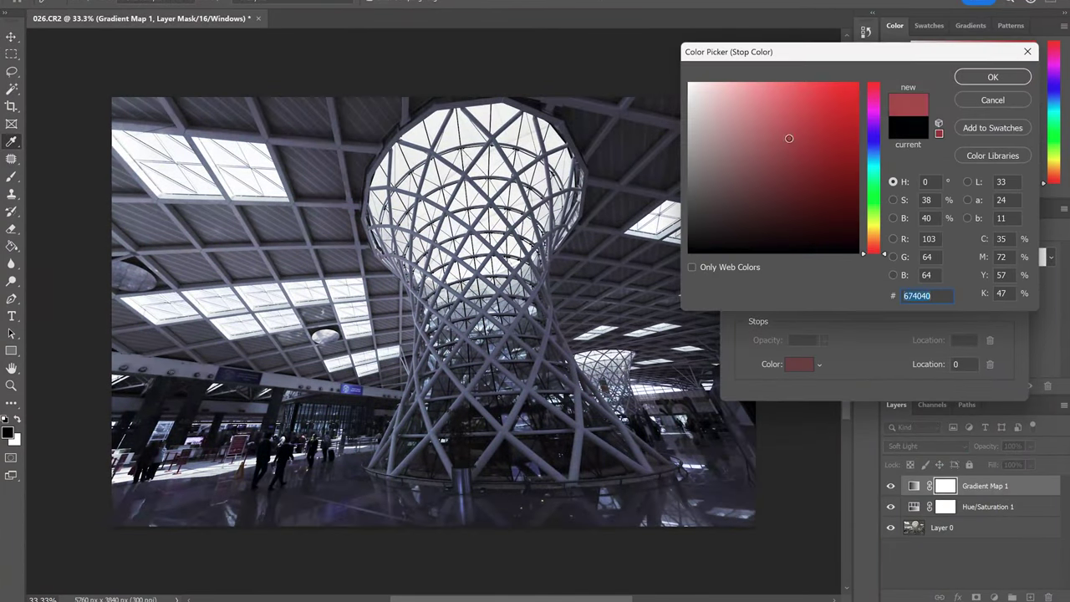
{"action": "left_click_drag", "start_coordinate": [791, 139], "coordinate": [855, 154]}
{"action": "left_click_drag", "start_coordinate": [873, 196], "coordinate": [873, 108]}
{"action": "left_click", "coordinate": [817, 141]}
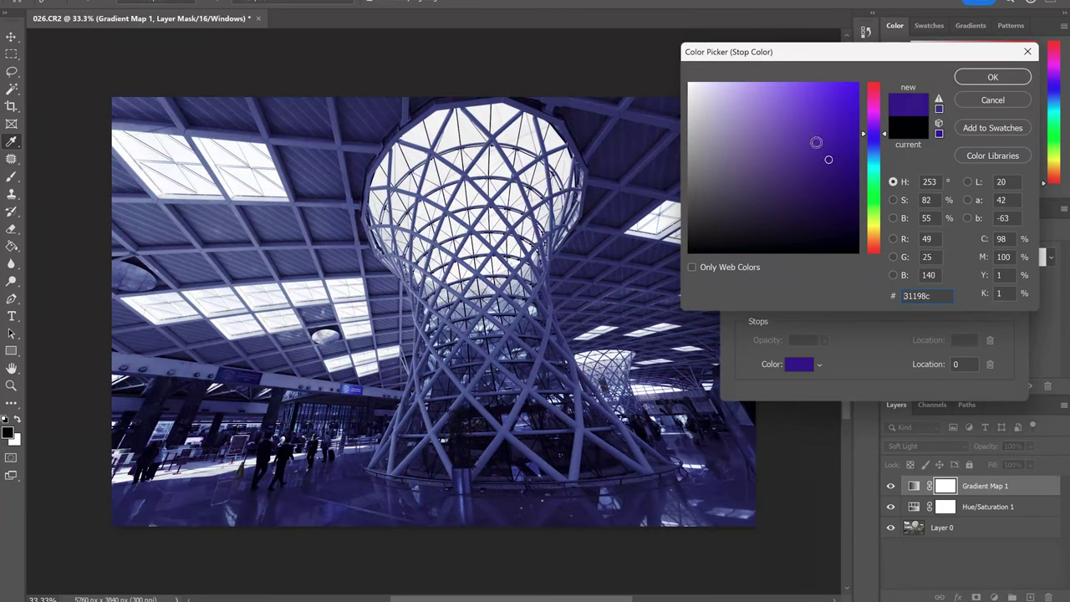
{"action": "left_click", "coordinate": [993, 77]}
Step: Move the purple stop to location 16 and add a yellow stop near the middle
{"action": "left_click_drag", "start_coordinate": [738, 306], "coordinate": [782, 307]}
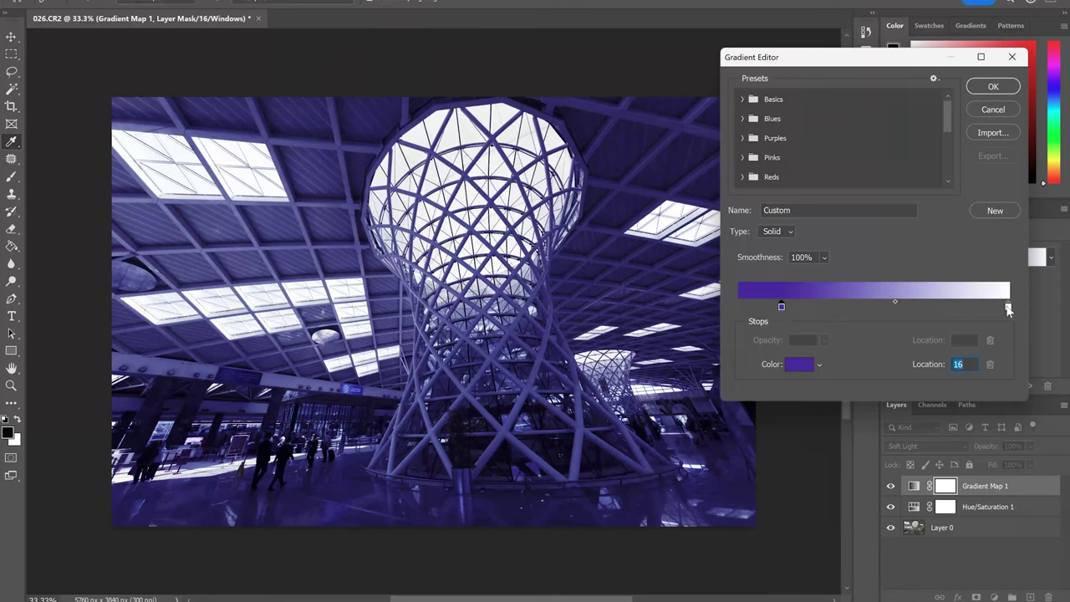
{"action": "left_click_drag", "start_coordinate": [1009, 310], "coordinate": [922, 306]}
{"action": "double_click", "coordinate": [923, 306]}
{"action": "mouse_move", "coordinate": [873, 249]}
{"action": "left_mouse_down"}
{"action": "mouse_move", "coordinate": [875, 197]}
{"action": "mouse_move", "coordinate": [876, 224]}
{"action": "left_mouse_up"}
{"action": "left_click", "coordinate": [789, 107]}
{"action": "left_click", "coordinate": [992, 77]}
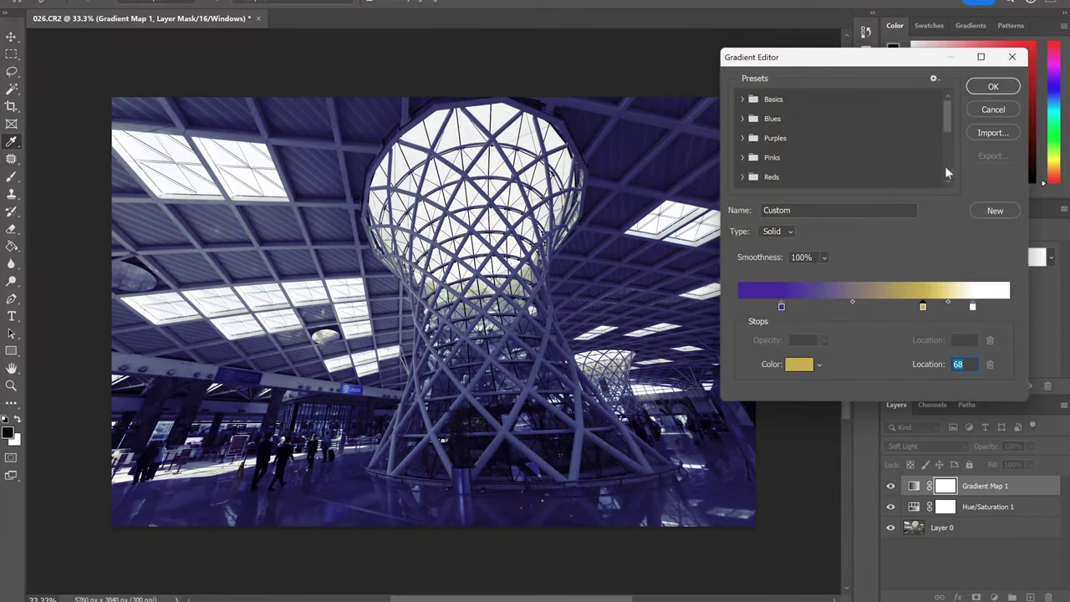
{"action": "left_click_drag", "start_coordinate": [923, 312], "coordinate": [874, 317]}
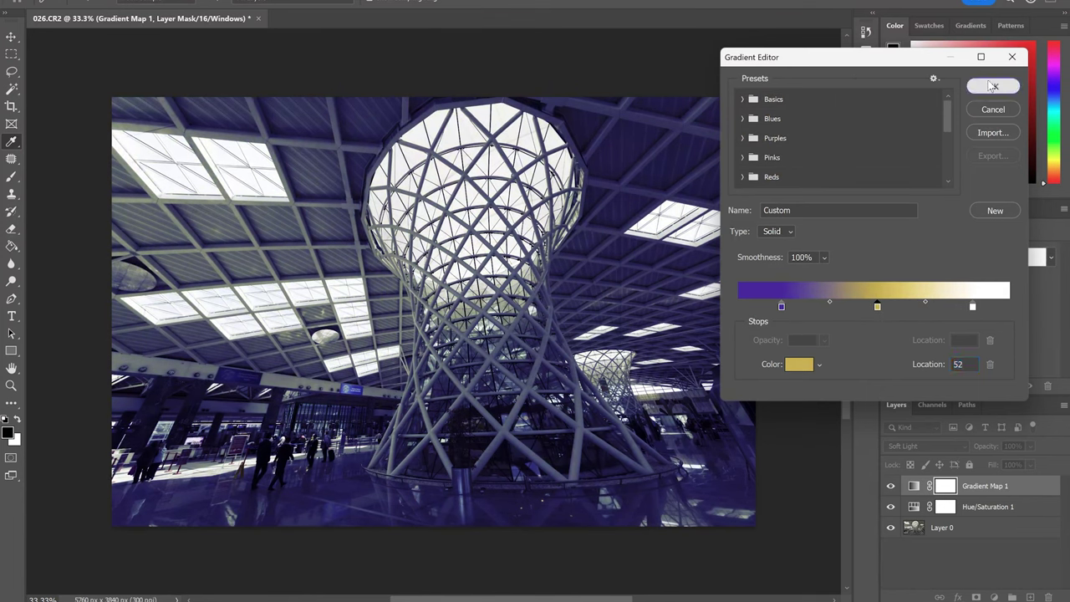
{"action": "left_click", "coordinate": [994, 86]}
Step: Blend the gradient map in Overlay at 46% opacity and add a Levels layer
{"action": "left_click", "coordinate": [924, 445]}
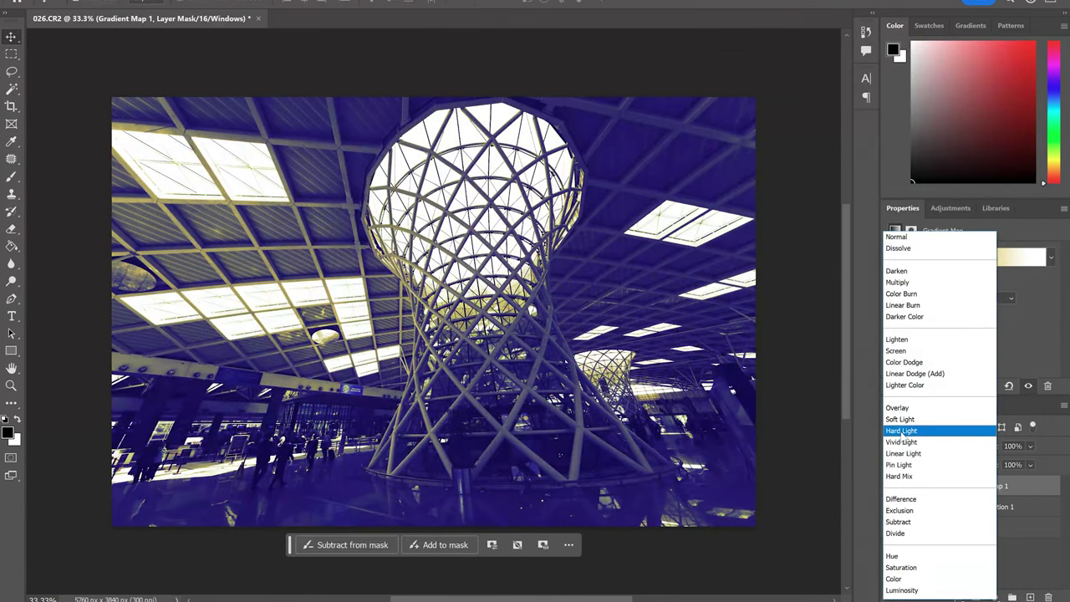
{"action": "left_click", "coordinate": [943, 408]}
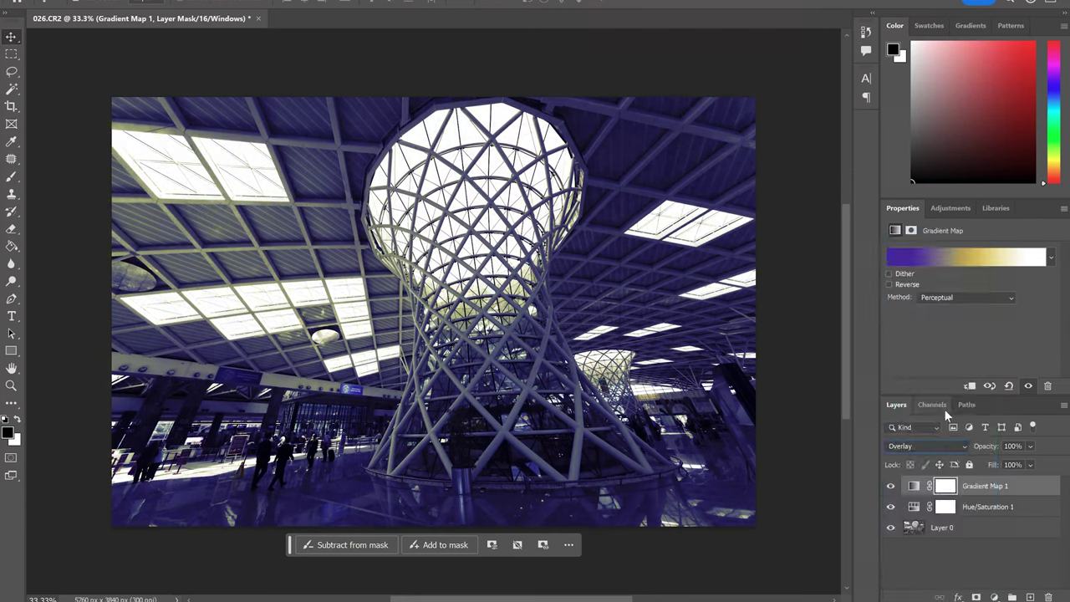
{"action": "left_click_drag", "start_coordinate": [1035, 465], "coordinate": [1021, 466]}
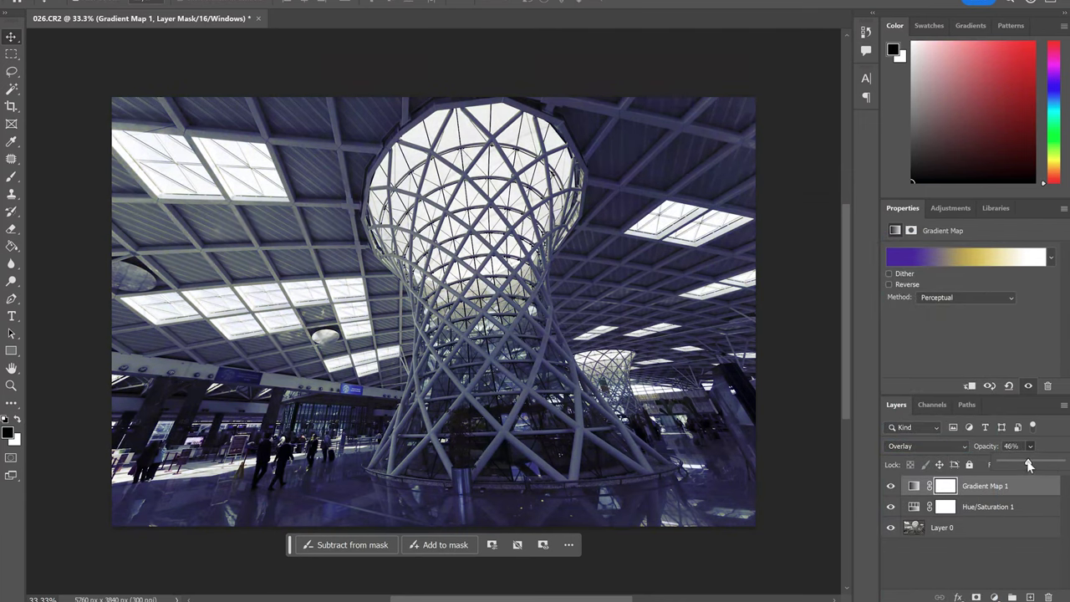
{"action": "left_click", "coordinate": [996, 596]}
{"action": "left_click", "coordinate": [970, 417]}
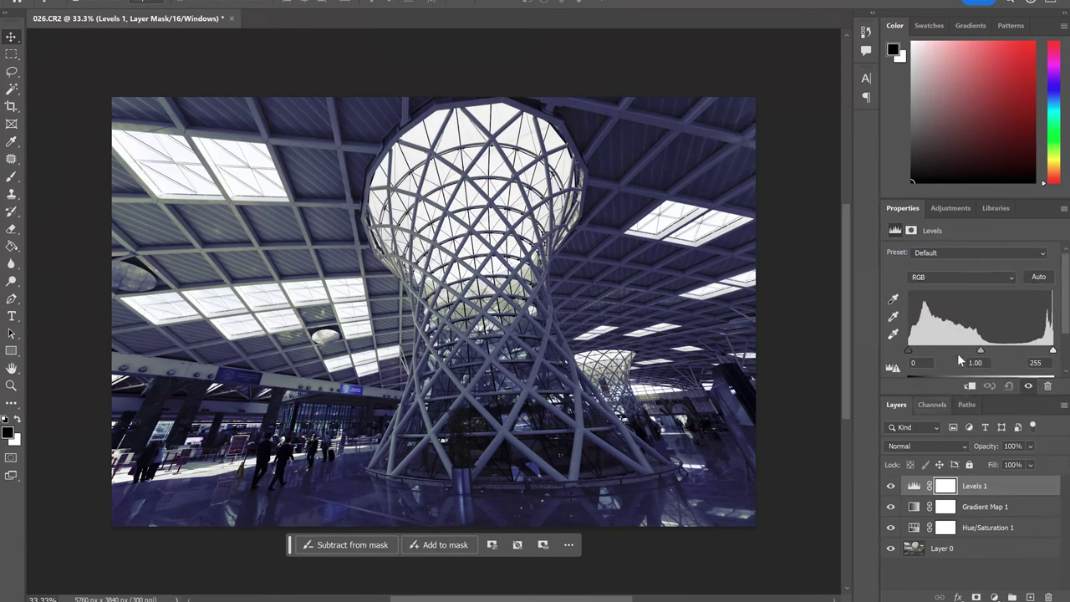
Step: Replace Levels 1 with a Curves layer raised to brighten the photo
{"action": "left_click", "coordinate": [993, 596]}
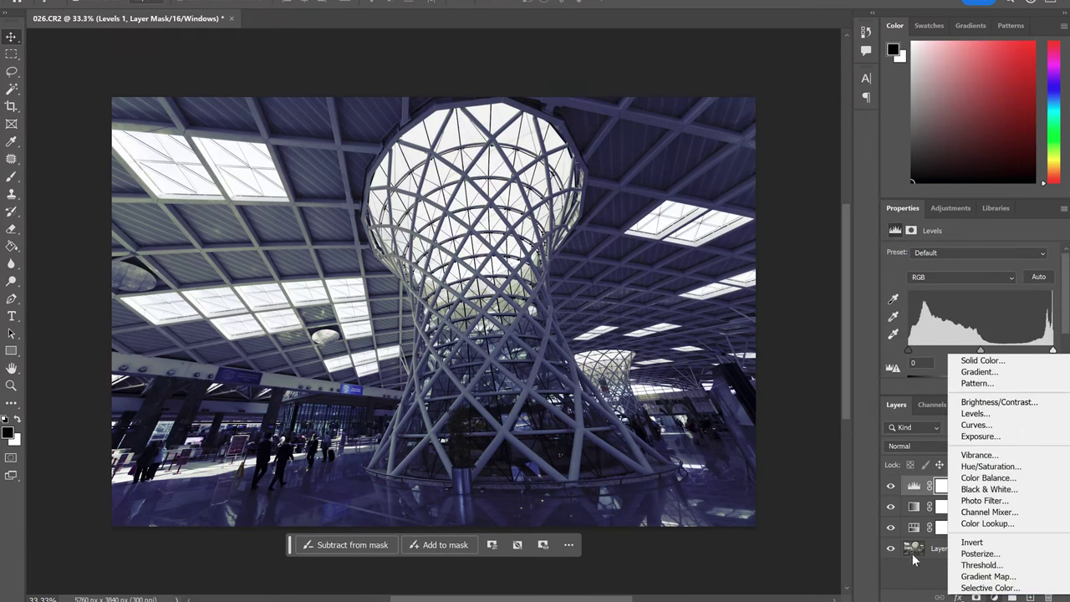
{"action": "right_click", "coordinate": [980, 486]}
{"action": "left_click", "coordinate": [882, 89]}
{"action": "left_click", "coordinate": [540, 227]}
{"action": "left_click", "coordinate": [993, 596]}
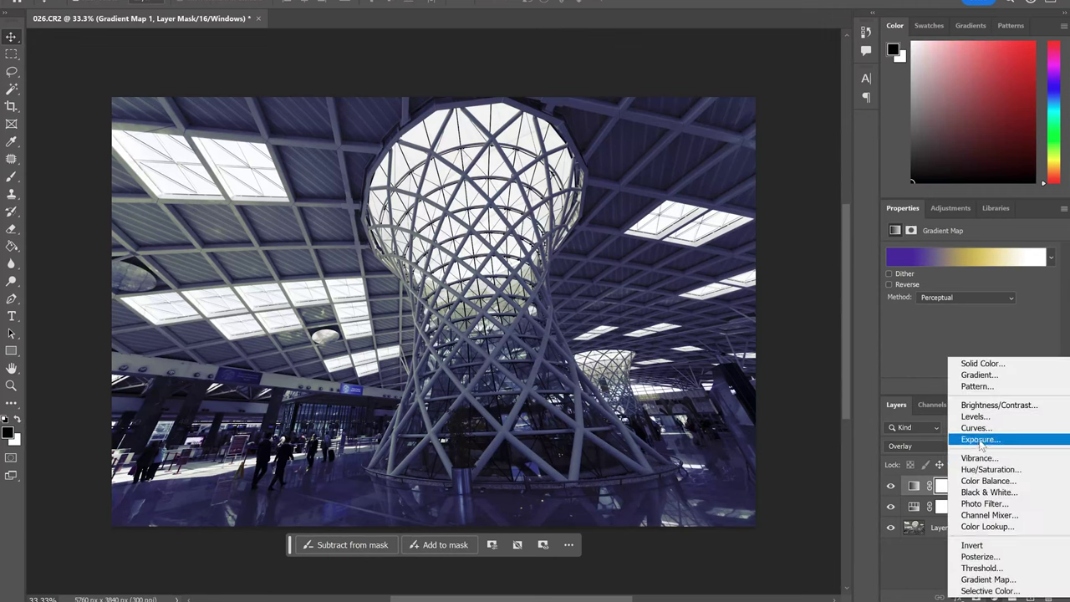
{"action": "left_click", "coordinate": [969, 429]}
{"action": "left_click_drag", "start_coordinate": [990, 341], "coordinate": [1000, 318]}
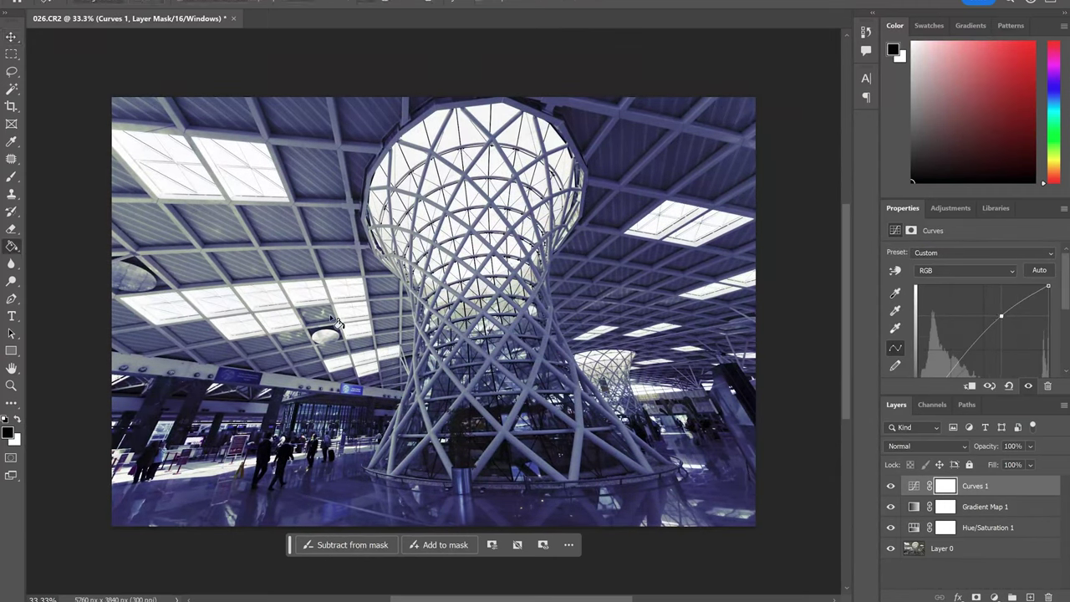
Step: Invert the Curves mask and paint white over the central tower and its base
{"action": "key", "text": "ctrl+i"}
{"action": "key", "text": "b"}
{"action": "key", "text": "x"}
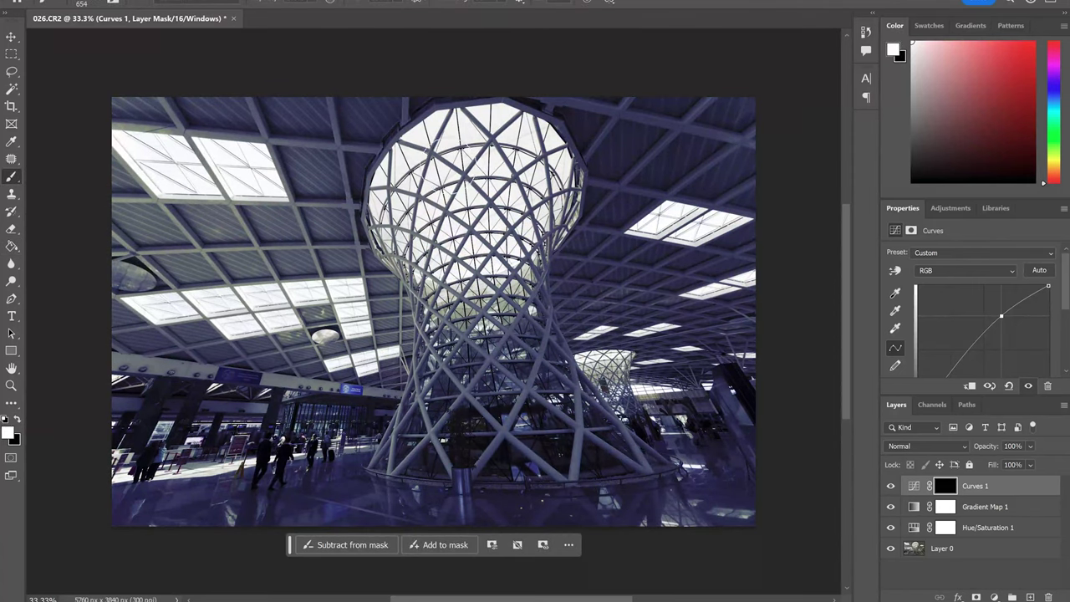
{"action": "mouse_move", "coordinate": [443, 155]}
{"action": "left_mouse_down"}
{"action": "mouse_move", "coordinate": [468, 259]}
{"action": "mouse_move", "coordinate": [418, 418]}
{"action": "mouse_move", "coordinate": [497, 301]}
{"action": "mouse_move", "coordinate": [623, 460]}
{"action": "left_mouse_up"}
{"action": "left_click_drag", "start_coordinate": [576, 418], "coordinate": [398, 477]}
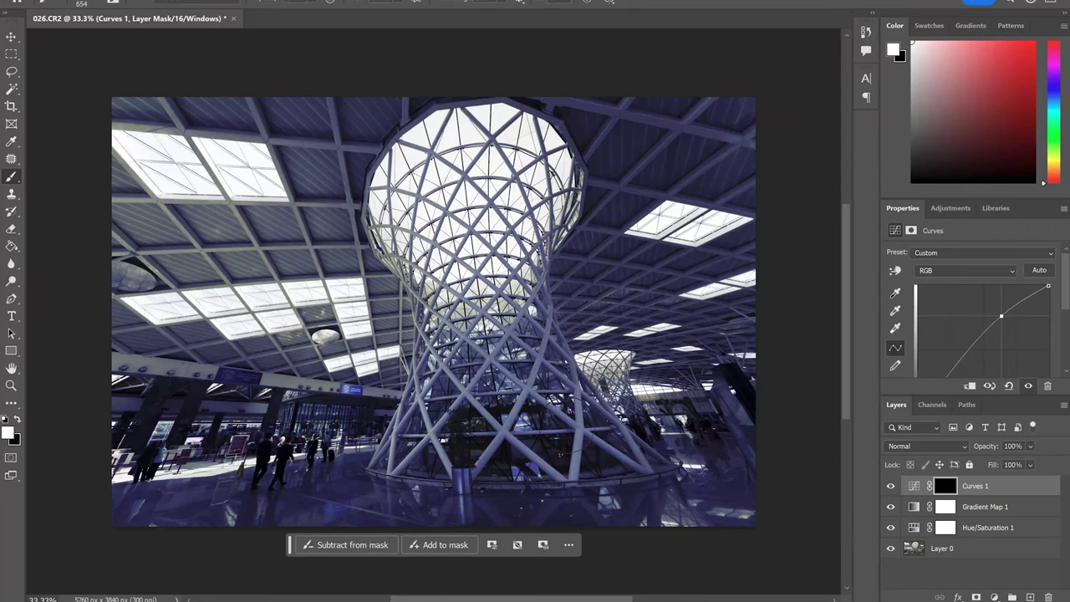
Step: Add an empty Layer 1 above Layer 0, then delete it
{"action": "left_click", "coordinate": [994, 597]}
{"action": "left_click", "coordinate": [942, 548]}
{"action": "left_click", "coordinate": [1029, 597]}
{"action": "right_click", "coordinate": [960, 548]}
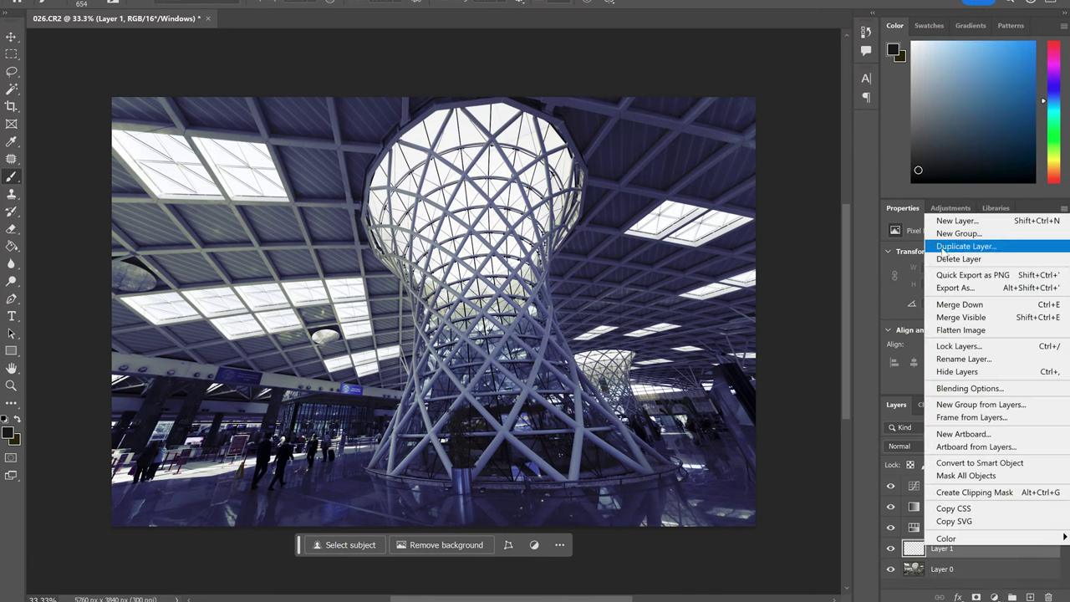
{"action": "left_click", "coordinate": [947, 260]}
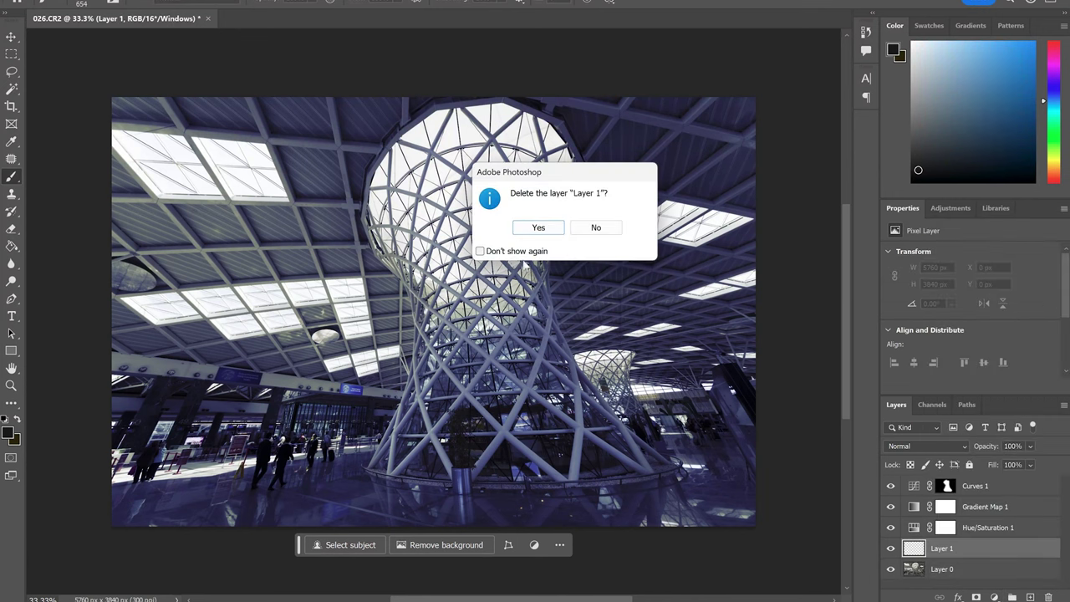
{"action": "key", "text": "Return"}
{"action": "left_click", "coordinate": [994, 597]}
Step: Create a new layer with Soft Light blending mode
{"action": "key", "text": "Escape"}
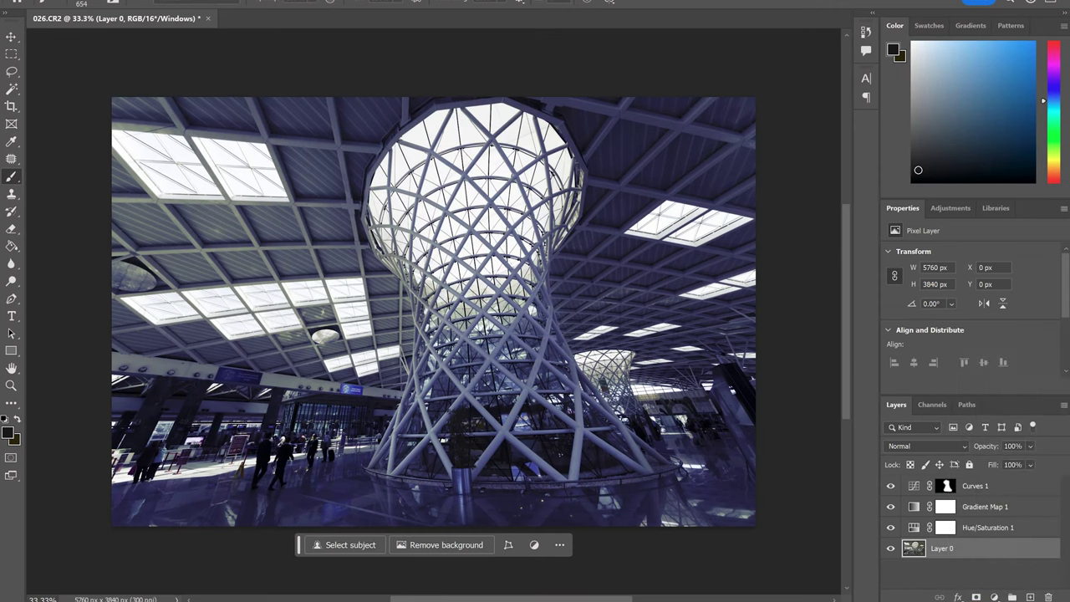
{"action": "key", "text": "ctrl+shift+n"}
{"action": "left_click", "coordinate": [498, 215]}
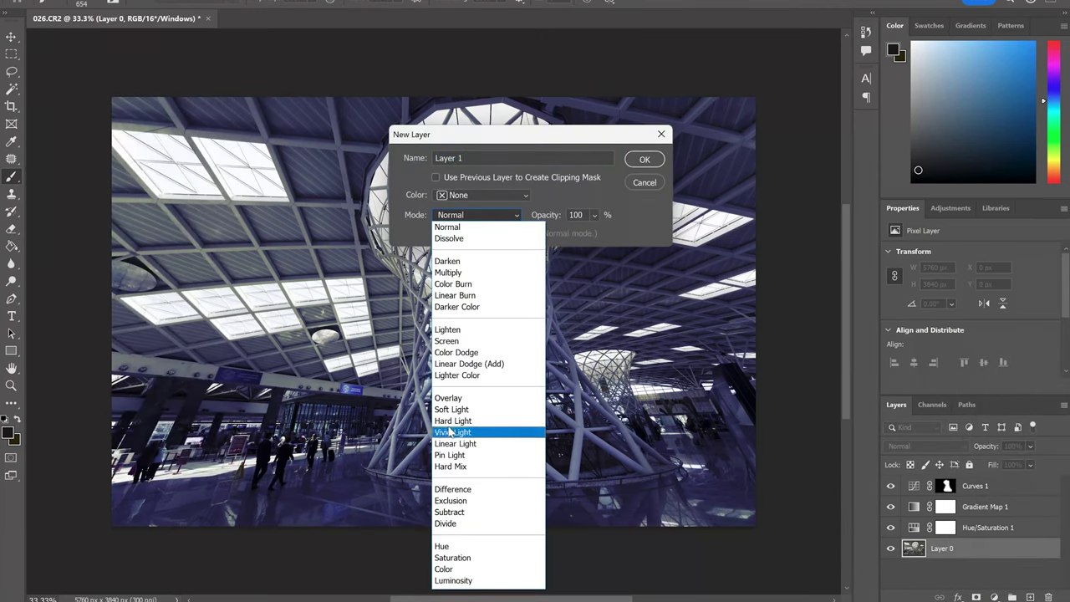
{"action": "left_click", "coordinate": [452, 408]}
{"action": "left_click", "coordinate": [640, 162]}
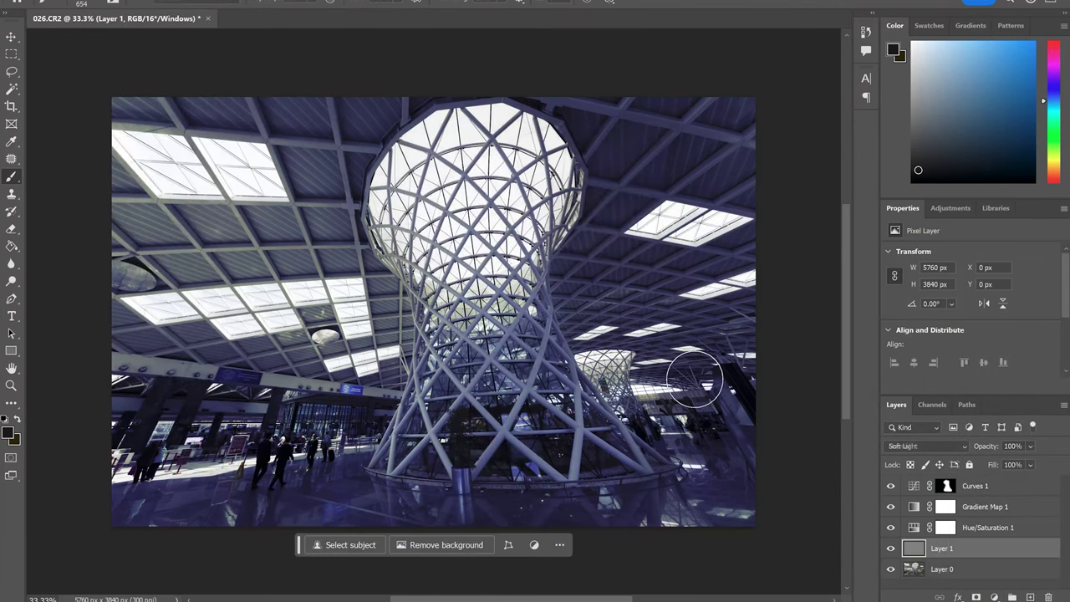
Step: Dodge the central tower with a very large brush
{"action": "left_click", "coordinate": [10, 283]}
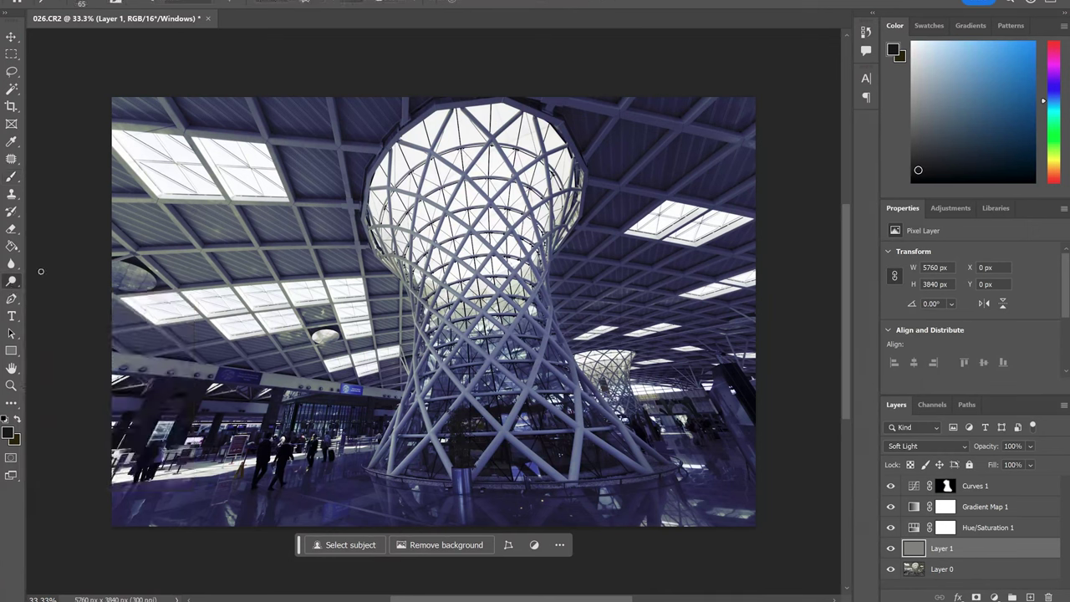
{"action": "left_click", "coordinate": [286, 5]}
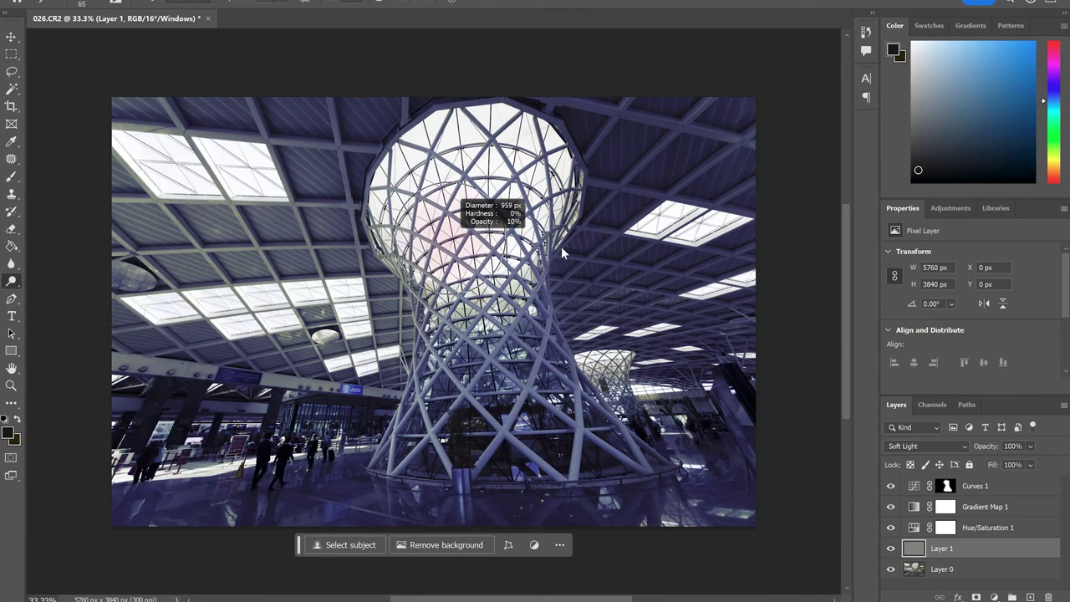
{"action": "left_click_drag", "start_coordinate": [452, 238], "coordinate": [502, 238]}
{"action": "left_click_drag", "start_coordinate": [445, 212], "coordinate": [510, 247]}
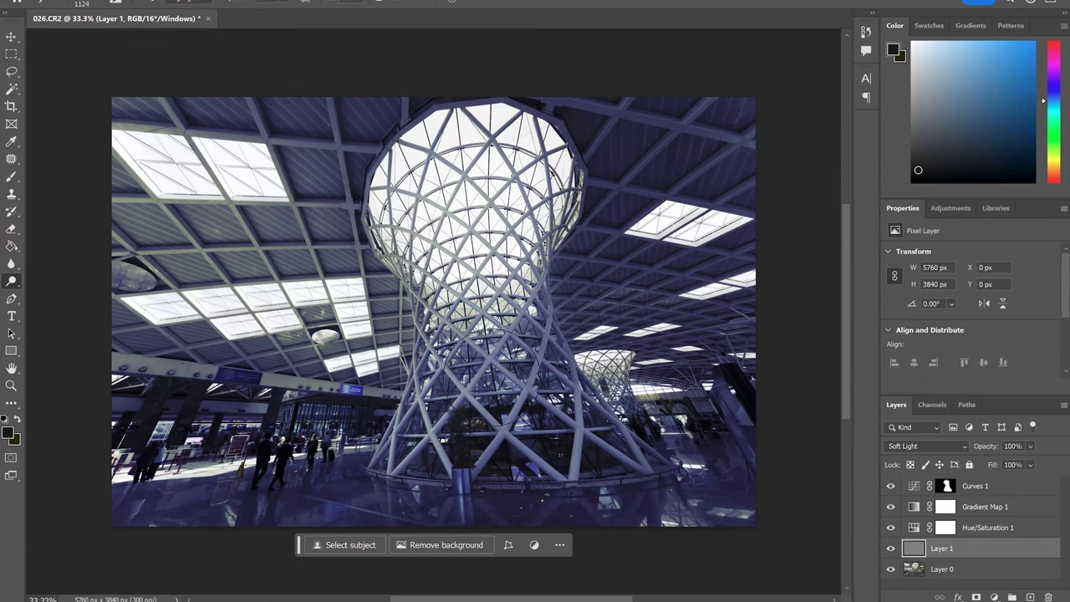
{"action": "left_click_drag", "start_coordinate": [535, 368], "coordinate": [593, 398]}
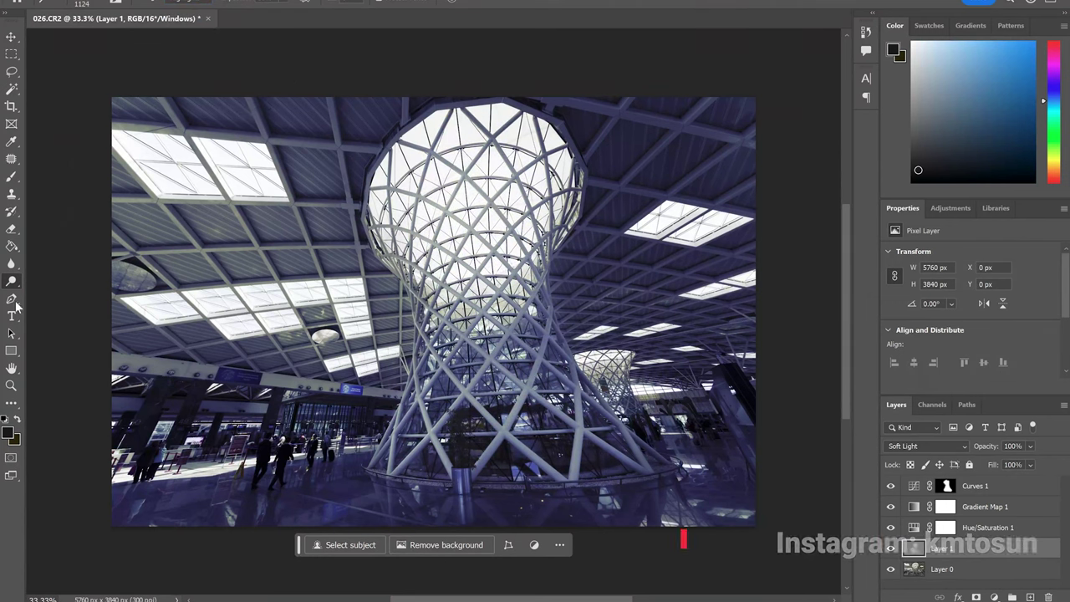
Step: Try other toning tools with a larger brush and set the range to Midtones
{"action": "right_click", "coordinate": [11, 281]}
{"action": "left_click", "coordinate": [58, 294]}
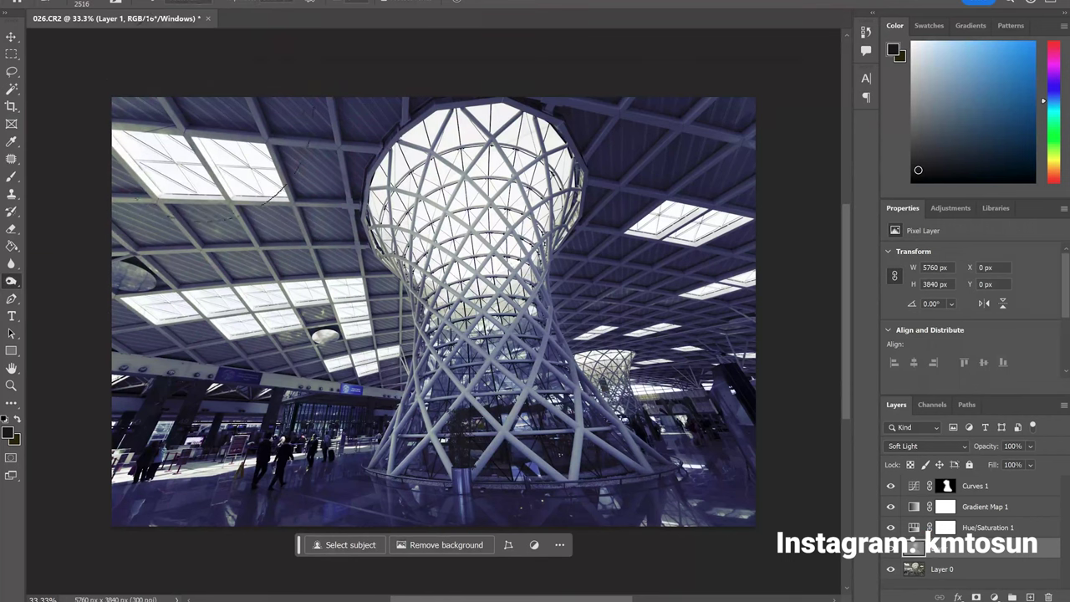
{"action": "key", "text": "bracketright"}
{"action": "key", "text": "bracketright"}
{"action": "key", "text": "bracketright"}
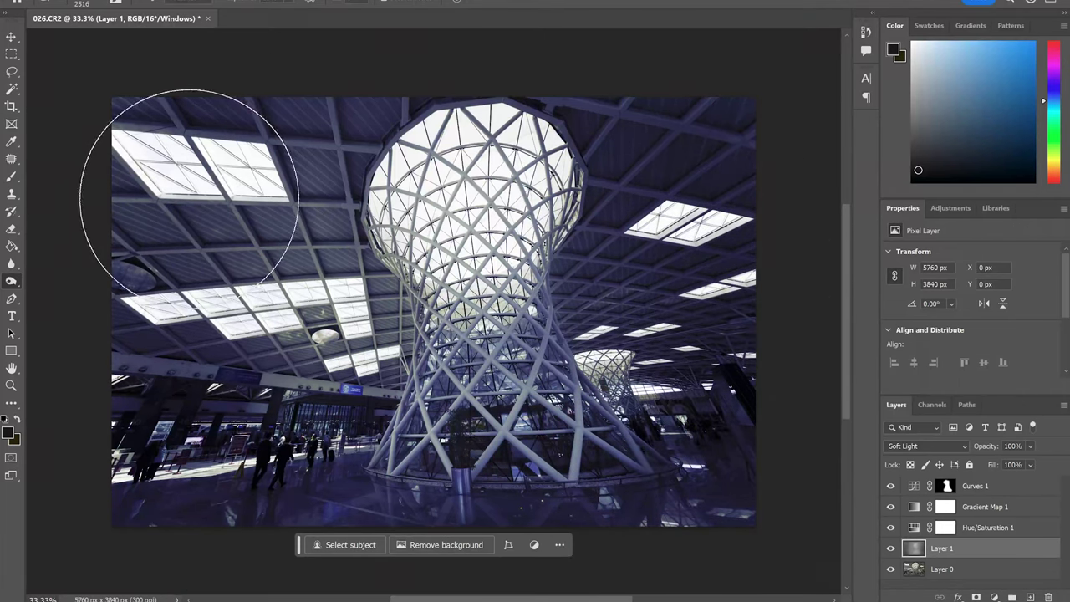
{"action": "right_click", "coordinate": [12, 281]}
{"action": "left_click", "coordinate": [51, 289]}
{"action": "left_click", "coordinate": [188, 4]}
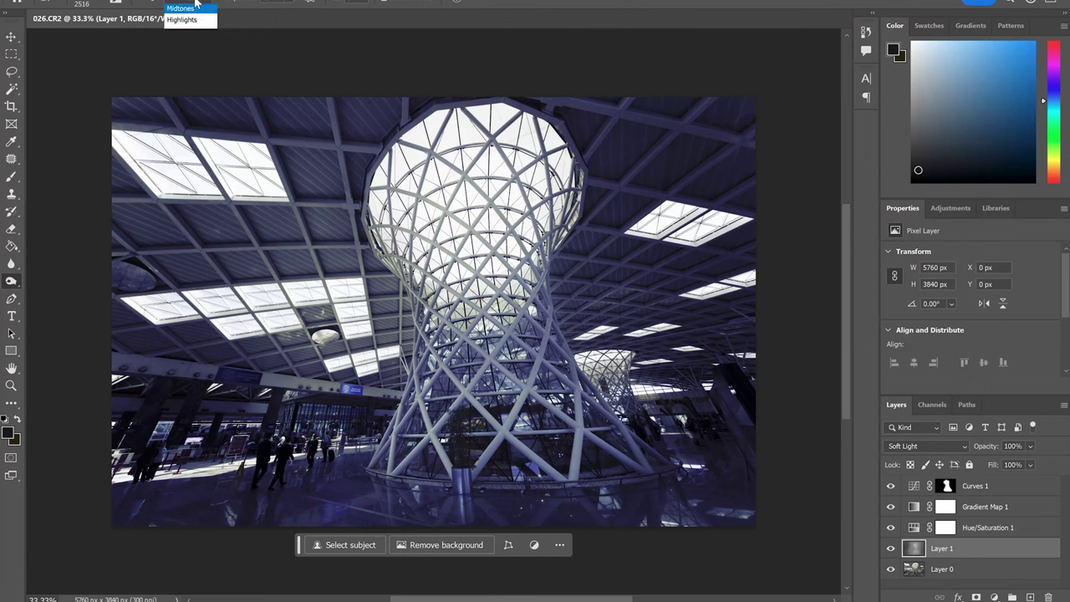
{"action": "left_click", "coordinate": [191, 33]}
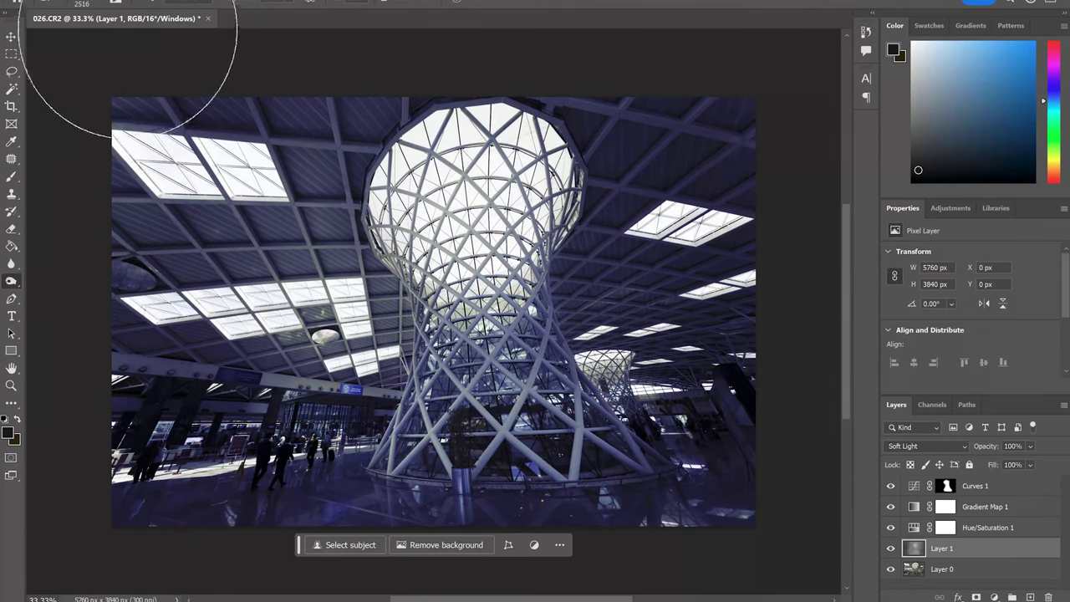
{"action": "left_click", "coordinate": [188, 5]}
Step: Dodge a patch of the tower base with a 281 px brush, then choose Burn
{"action": "right_click", "coordinate": [12, 282]}
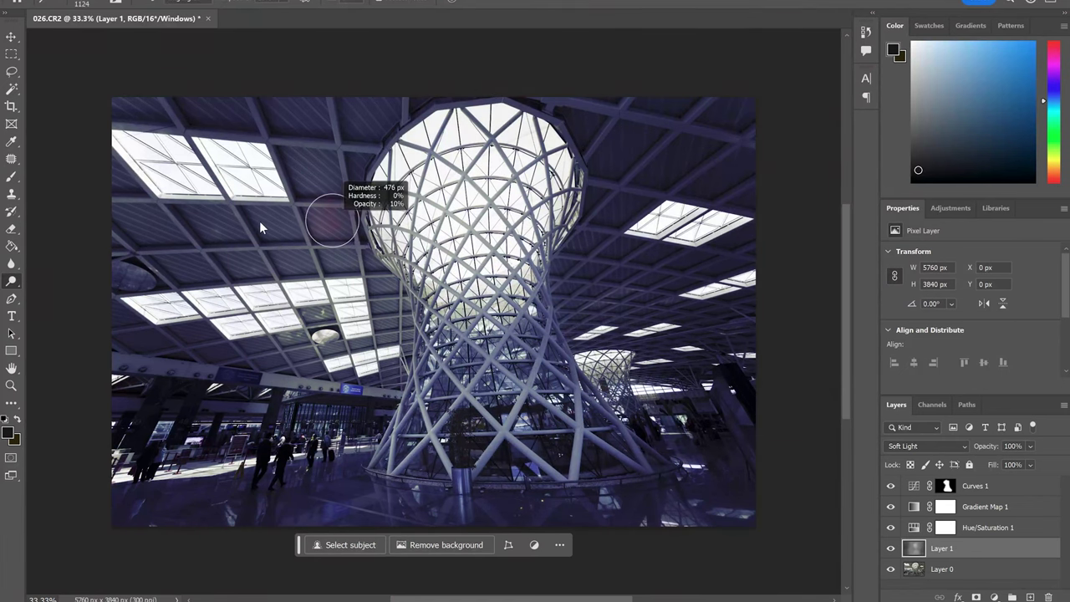
{"action": "left_click", "coordinate": [50, 281]}
{"action": "left_click_drag", "start_coordinate": [438, 210], "coordinate": [451, 203]}
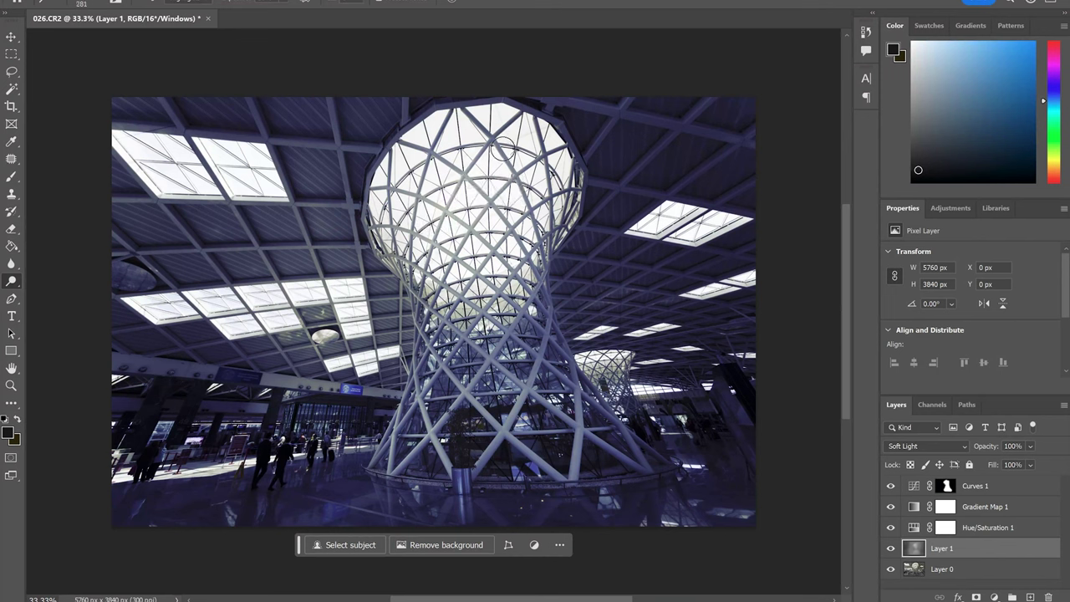
{"action": "left_click_drag", "start_coordinate": [541, 317], "coordinate": [497, 443]}
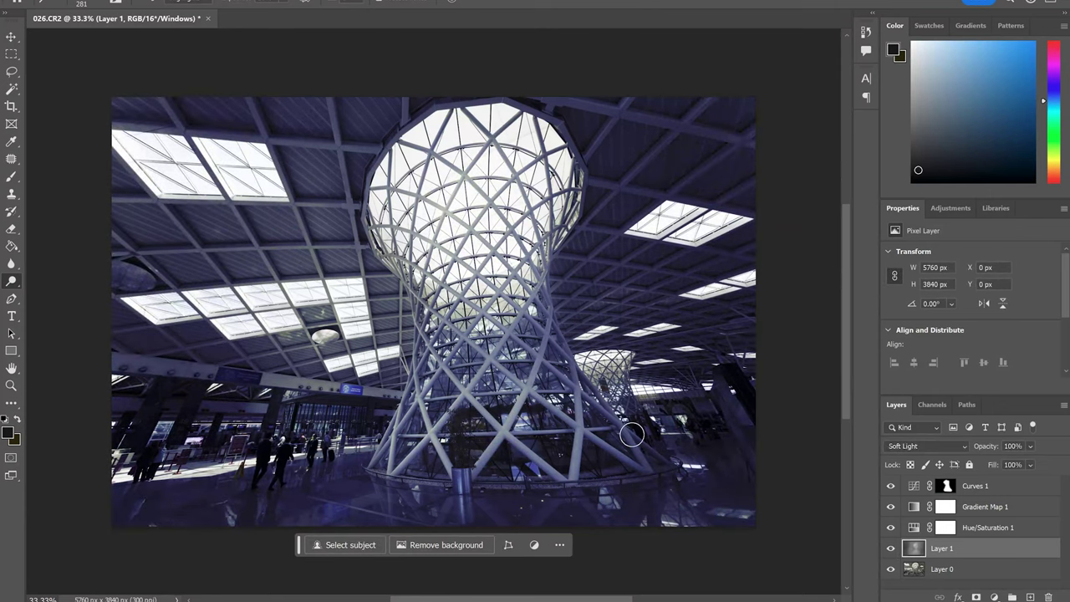
{"action": "right_click", "coordinate": [12, 280]}
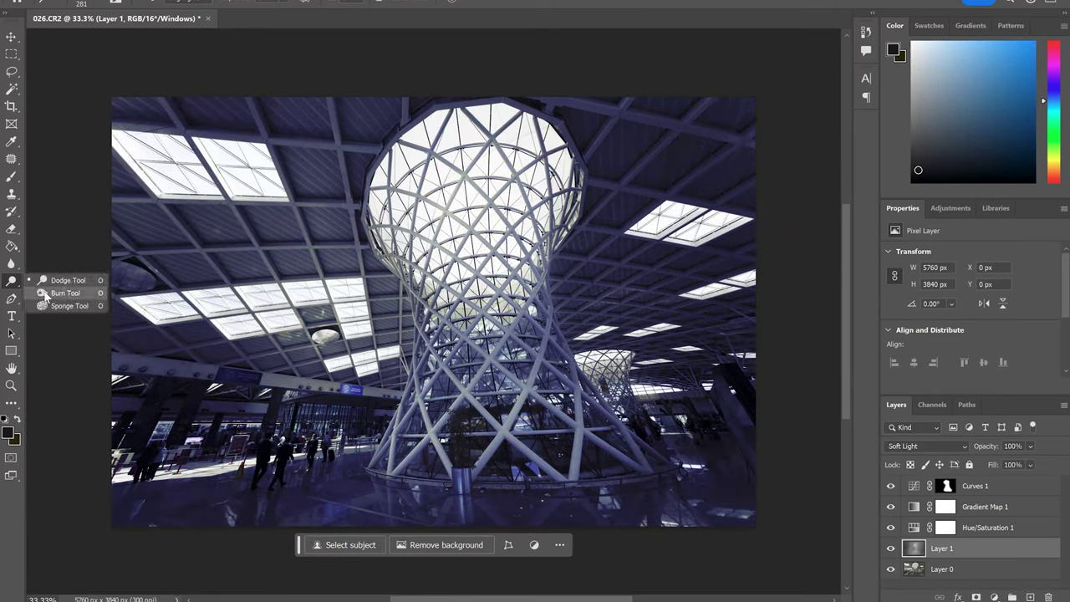
{"action": "left_click", "coordinate": [46, 293]}
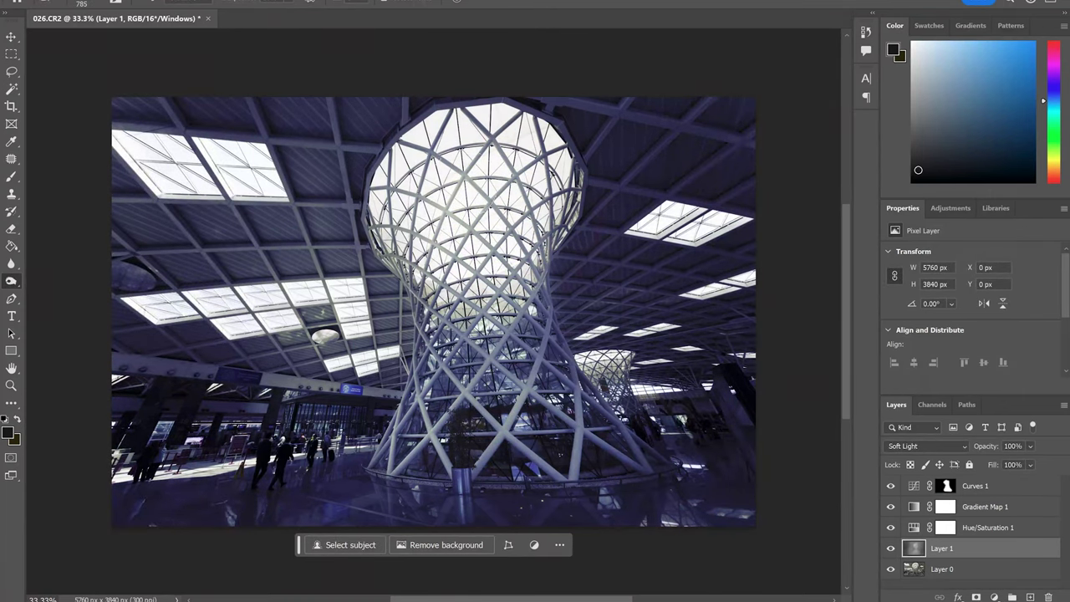
Step: Add a Selective Color layer above Curves 1 with Cyans at Cyan +98, Magenta -55
{"action": "left_click", "coordinate": [946, 486]}
{"action": "left_click", "coordinate": [994, 598]}
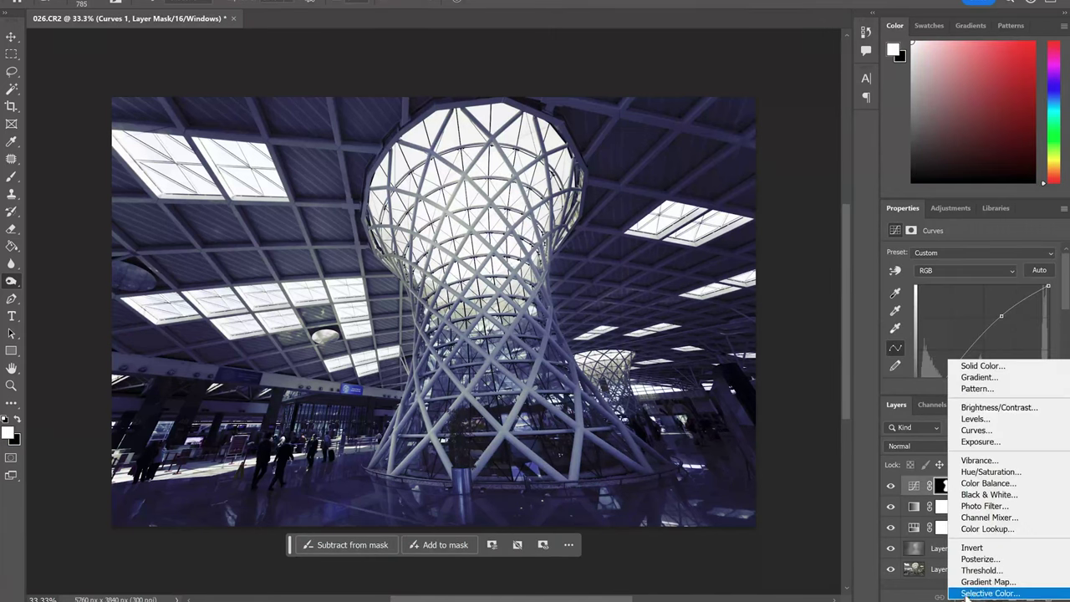
{"action": "left_click", "coordinate": [983, 592]}
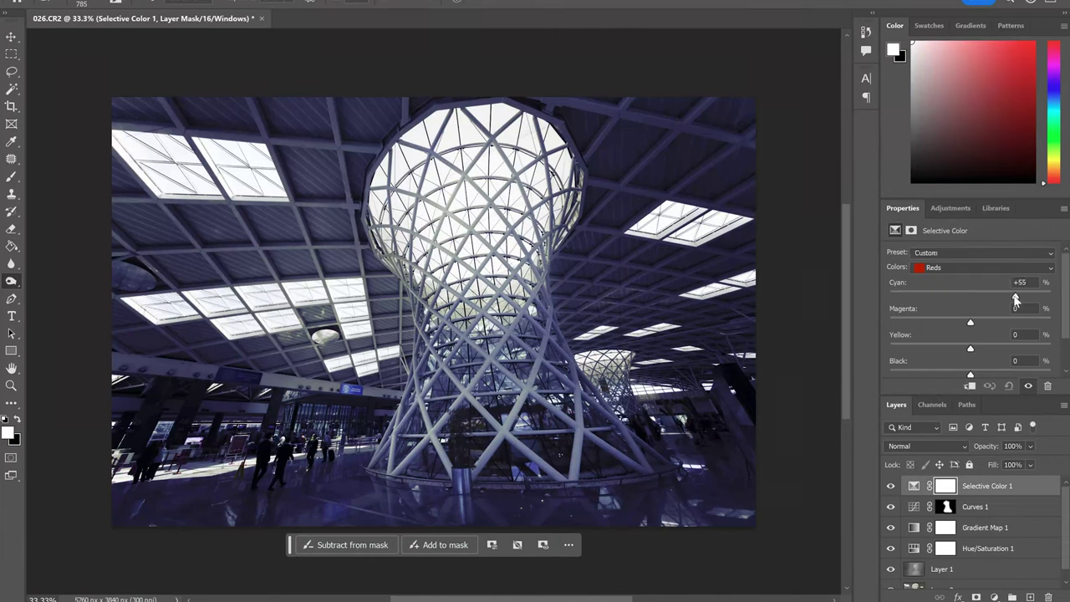
{"action": "left_click", "coordinate": [945, 267]}
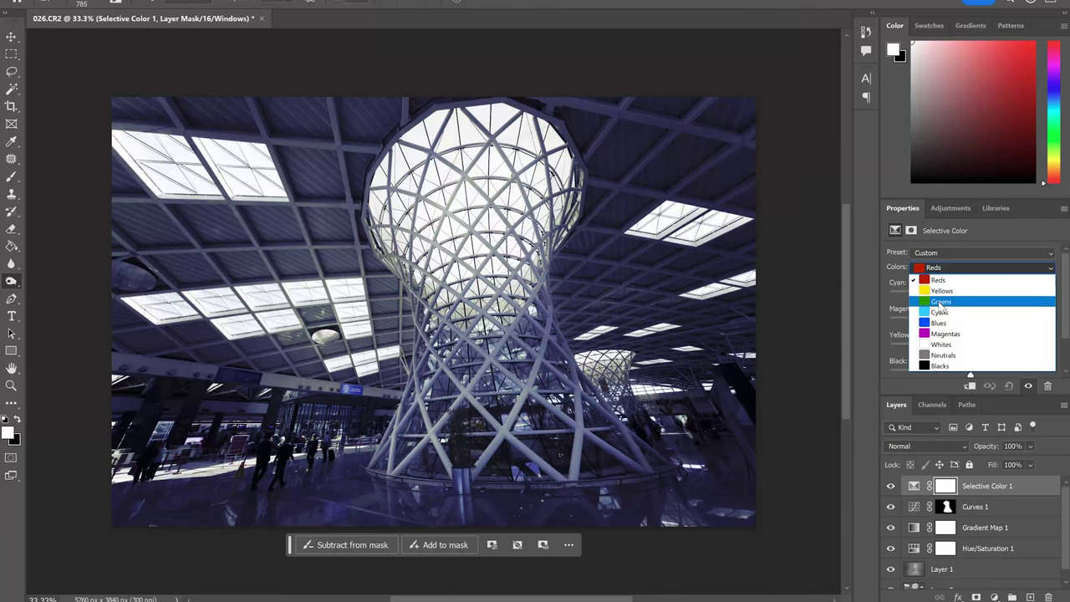
{"action": "left_click", "coordinate": [940, 303]}
{"action": "left_click_drag", "start_coordinate": [969, 296], "coordinate": [973, 295]}
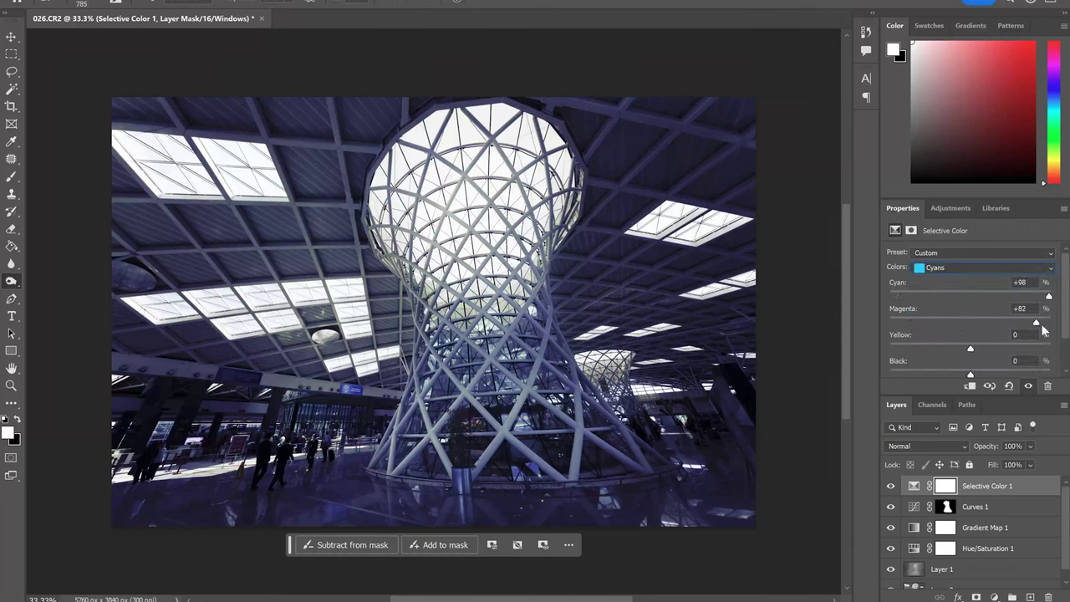
{"action": "left_click_drag", "start_coordinate": [1042, 331], "coordinate": [923, 332]}
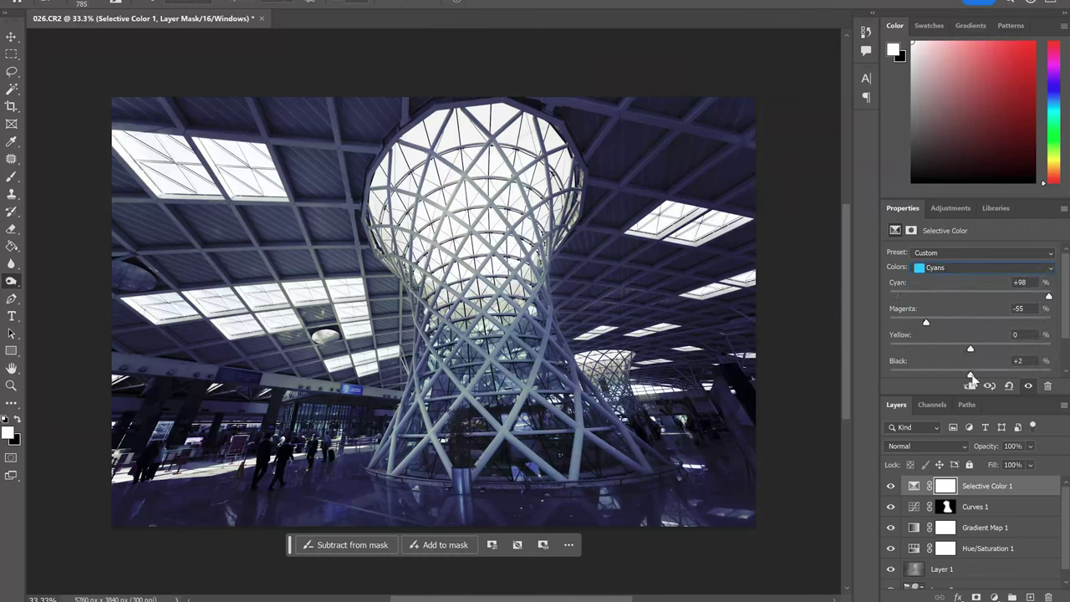
Step: Set Blues to Cyan +40, Magenta +7, Yellow -9, Black -34, then select Neutrals
{"action": "left_click", "coordinate": [986, 268]}
{"action": "left_click", "coordinate": [961, 311]}
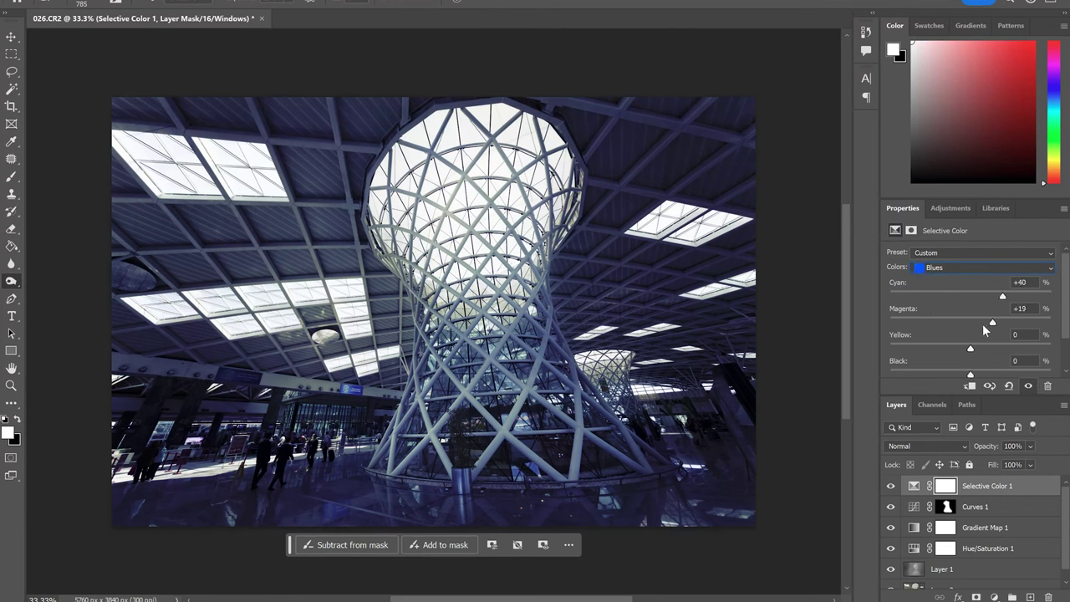
{"action": "left_click_drag", "start_coordinate": [971, 323], "coordinate": [976, 323]}
{"action": "left_click_drag", "start_coordinate": [983, 377], "coordinate": [971, 377]}
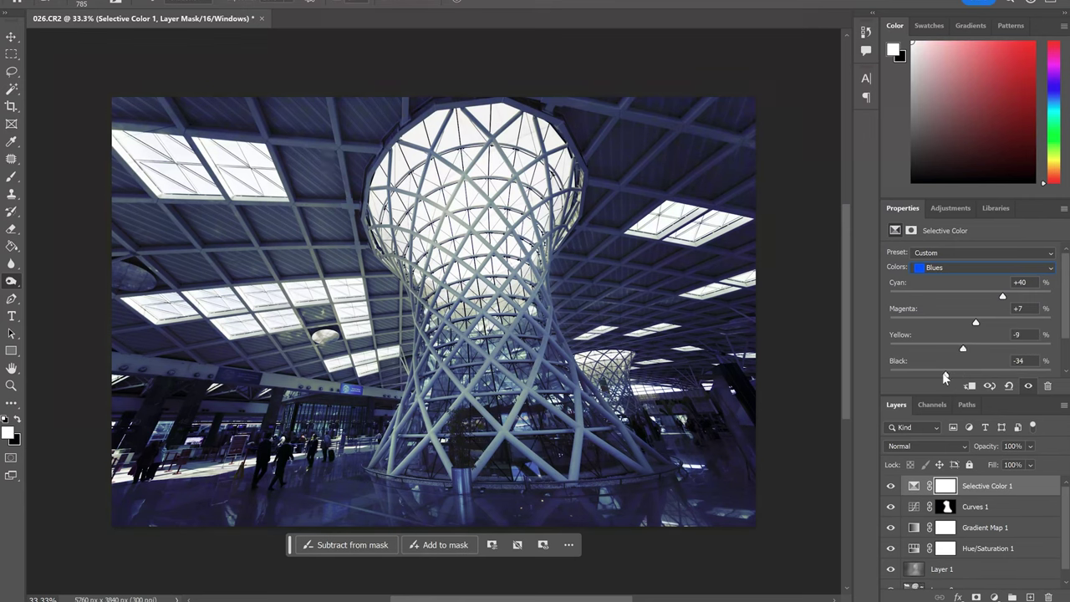
{"action": "left_click", "coordinate": [941, 267]}
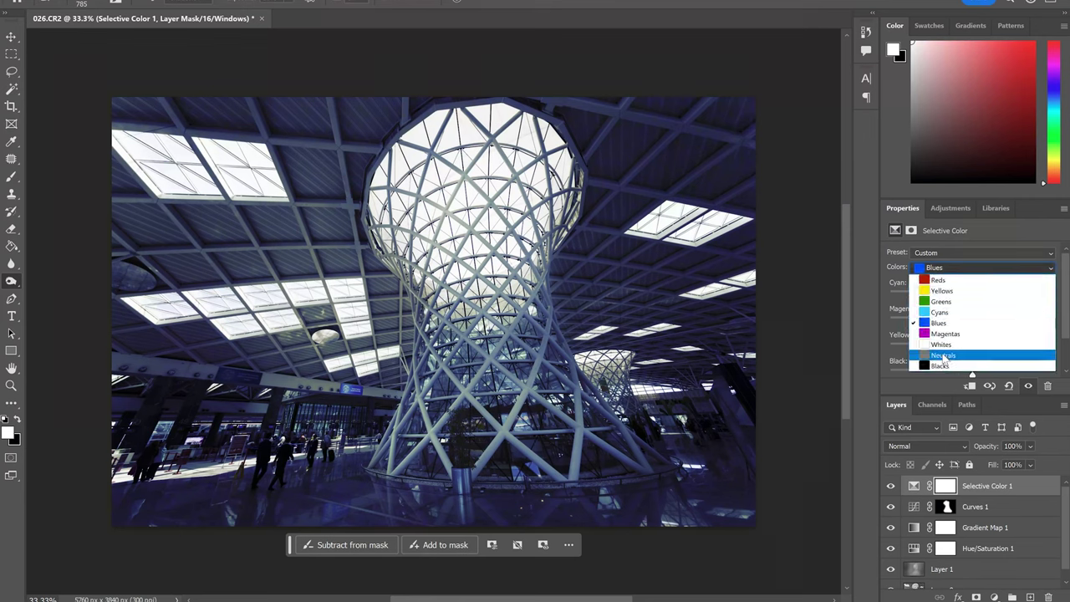
{"action": "left_click", "coordinate": [948, 312]}
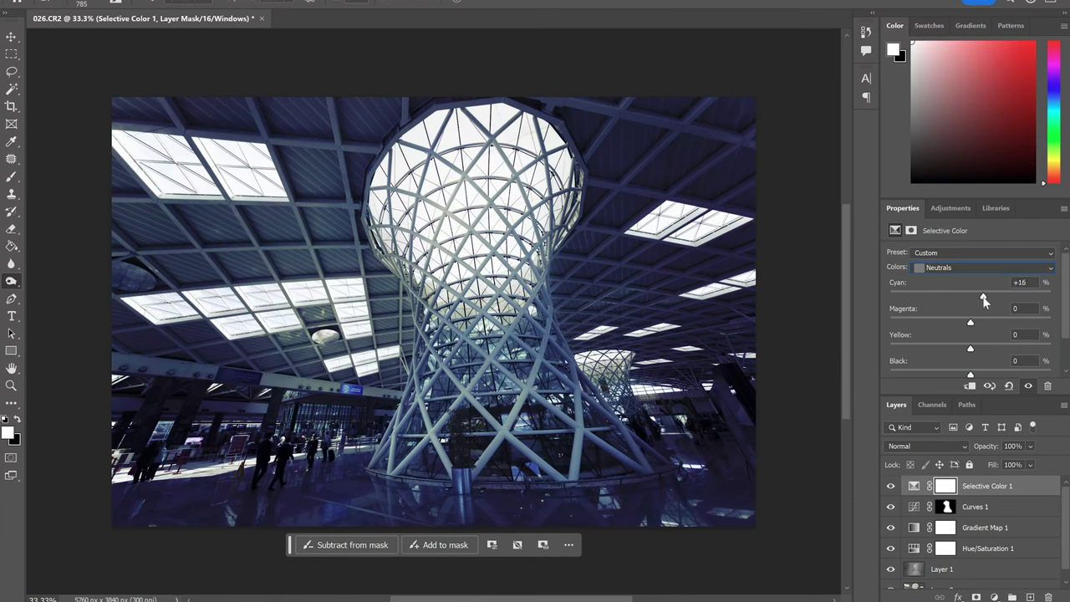
Step: Add a Levels layer with midtones 0.86, masked to affect only the image edges
{"action": "left_click", "coordinate": [994, 597]}
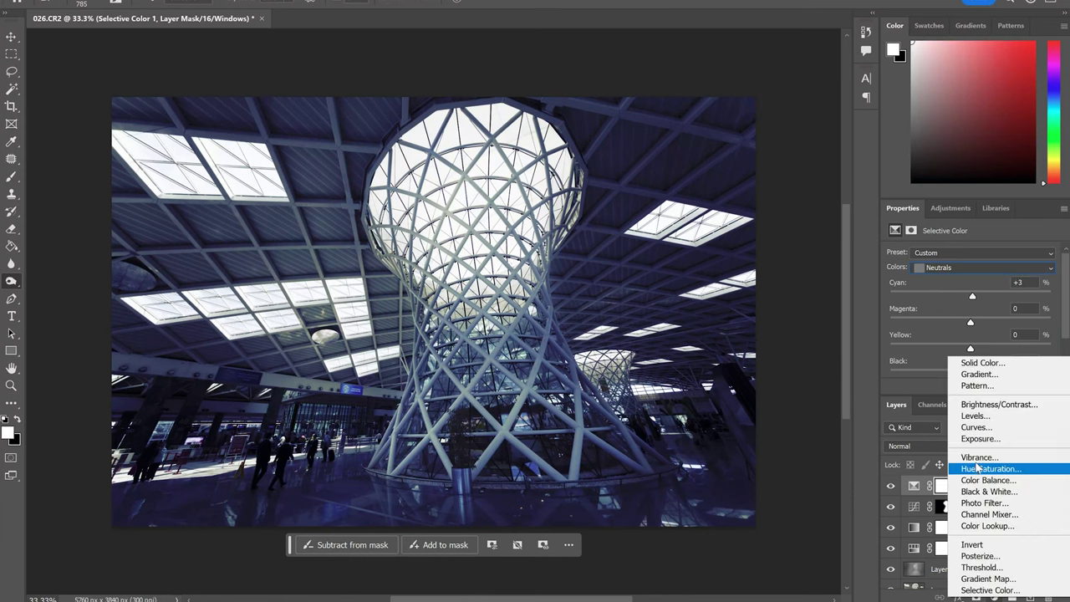
{"action": "left_click", "coordinate": [974, 419]}
{"action": "left_click_drag", "start_coordinate": [982, 357], "coordinate": [988, 357]}
{"action": "left_click", "coordinate": [11, 246]}
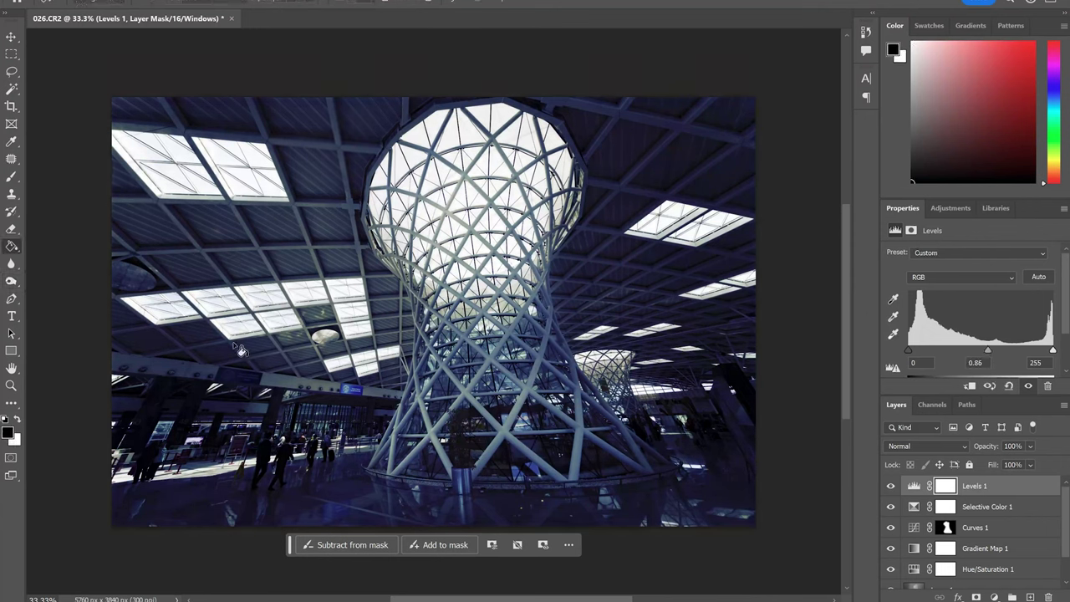
{"action": "key", "text": "x"}
{"action": "key", "text": "alt+BackSpace"}
{"action": "left_click", "coordinate": [12, 176]}
{"action": "key", "text": "x"}
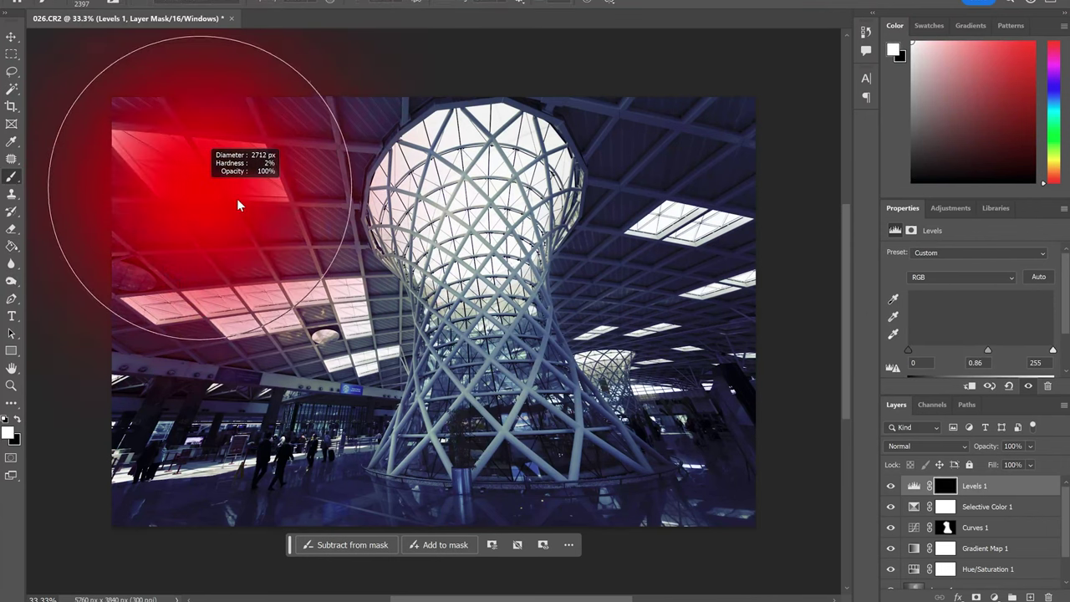
{"action": "left_click_drag", "start_coordinate": [190, 167], "coordinate": [793, 238]}
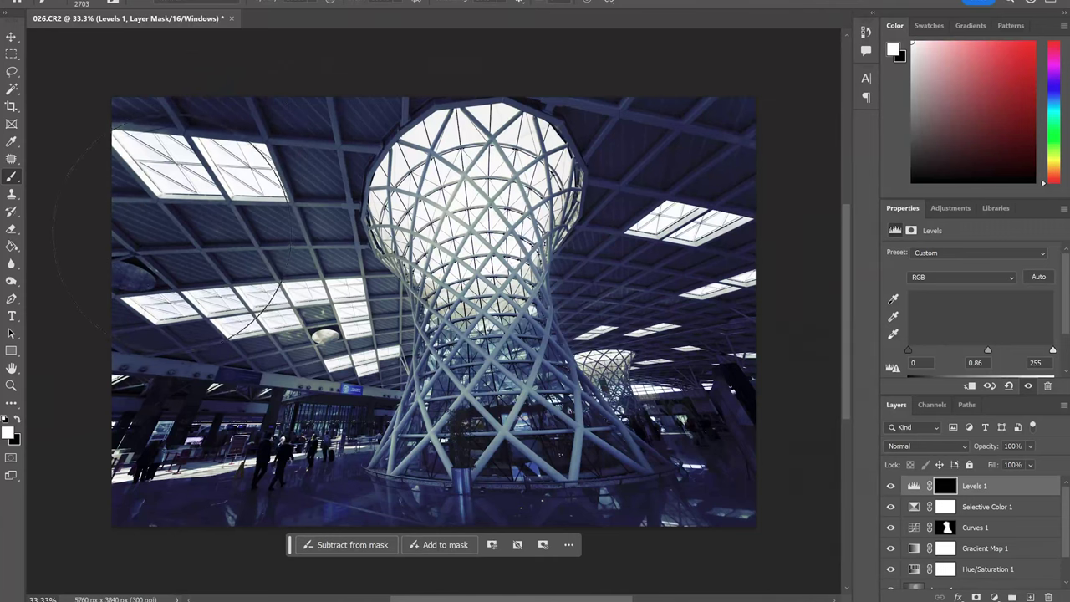
Step: Add a Brightness/Contrast layer with Contrast 8 and select Layer 1 and Layer 0
{"action": "left_click", "coordinate": [994, 597]}
{"action": "left_click", "coordinate": [996, 404]}
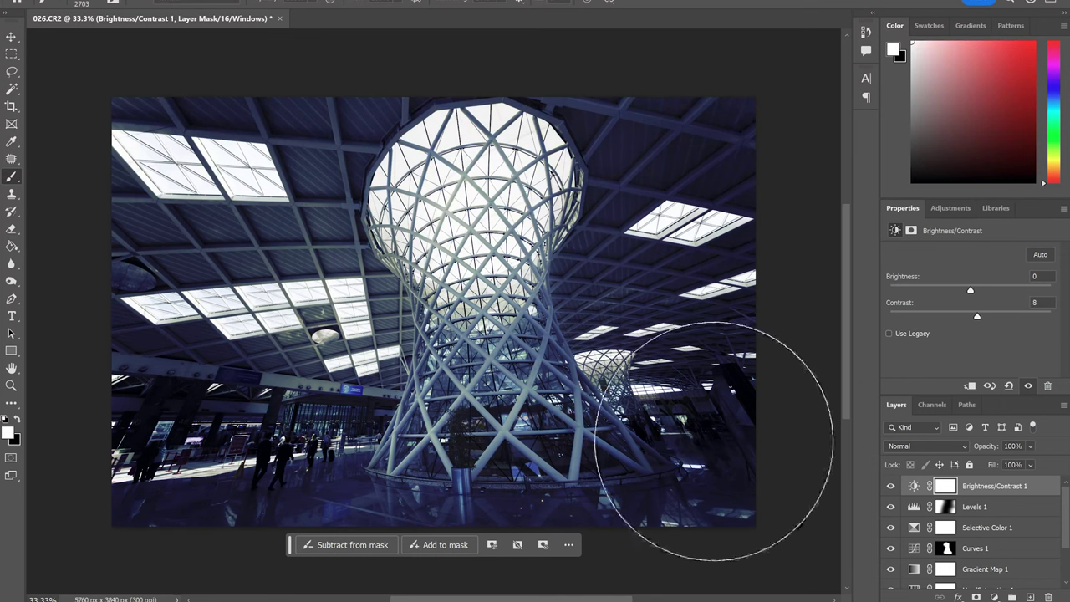
{"action": "scroll", "coordinate": [970, 535], "scroll_direction": "down", "scroll_amount": 3}
{"action": "left_click", "coordinate": [949, 560]}
{"action": "left_click", "coordinate": [949, 580]}
Step: Group Layer 1 and Layer 0, duplicate the group, and merge the copy into Group 1 copy
{"action": "left_click", "coordinate": [943, 558], "text": "shift"}
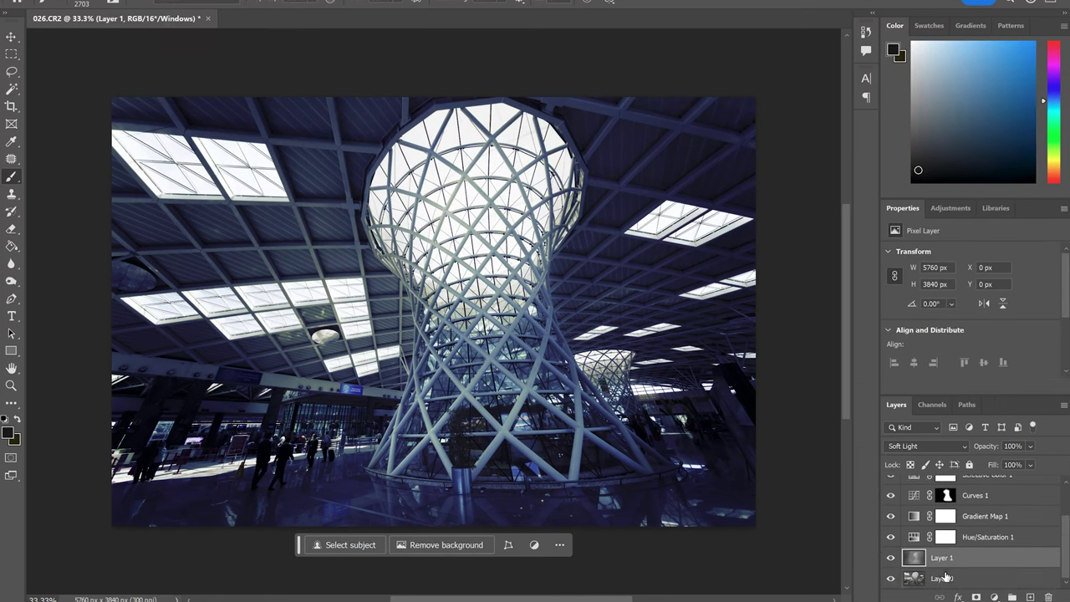
{"action": "key", "text": "ctrl+g"}
{"action": "right_click", "coordinate": [940, 580]}
{"action": "left_click", "coordinate": [969, 38]}
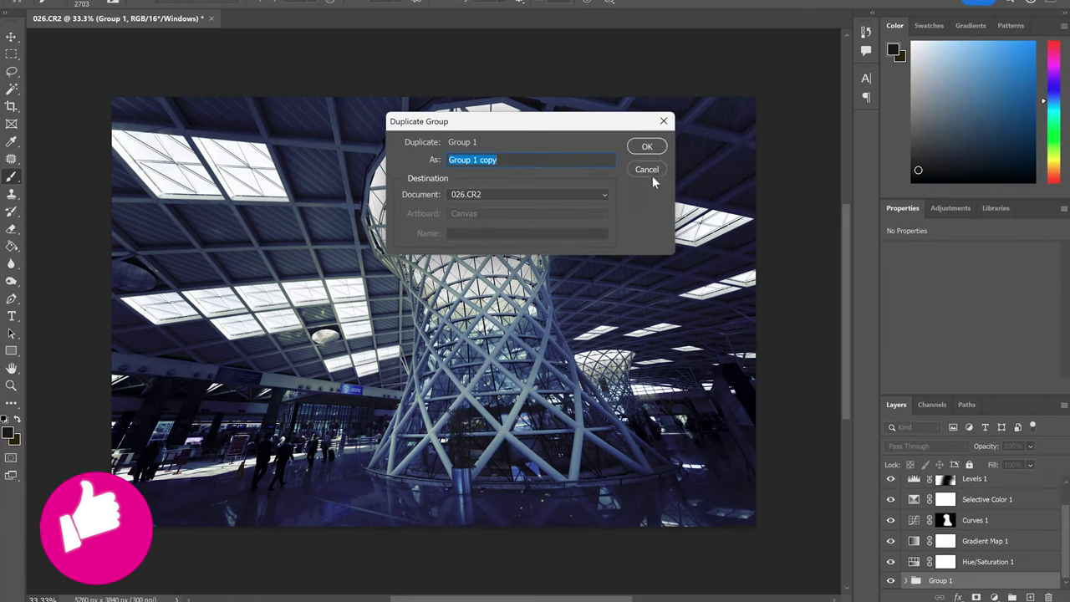
{"action": "left_click", "coordinate": [640, 148]}
{"action": "right_click", "coordinate": [940, 580]}
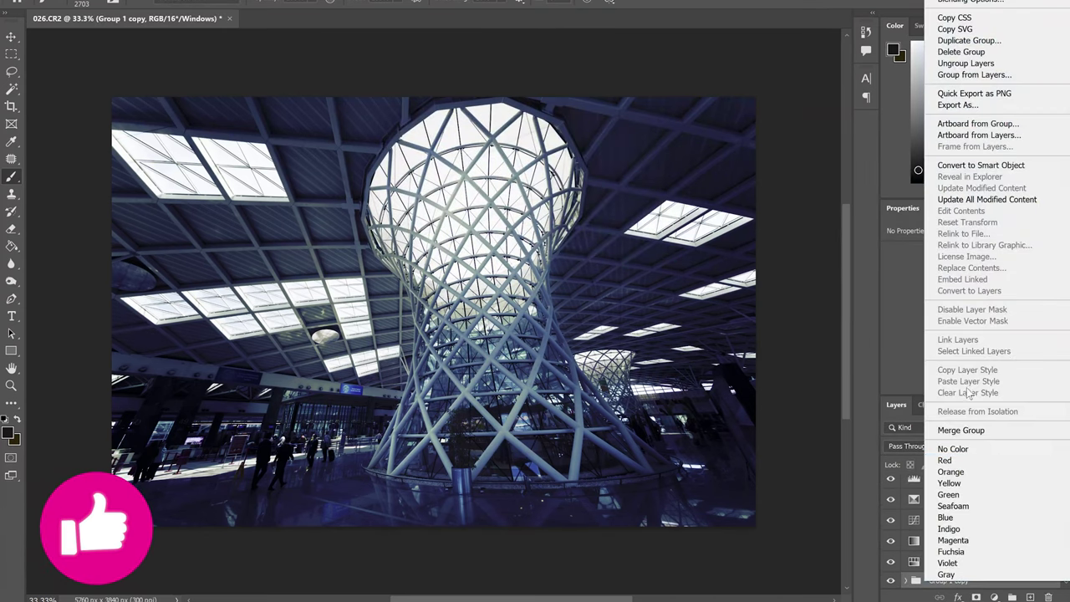
{"action": "left_click", "coordinate": [961, 430]}
Step: Duplicate the merged layer as Group 1 copy 2
{"action": "right_click", "coordinate": [949, 562]}
{"action": "left_click", "coordinate": [961, 271]}
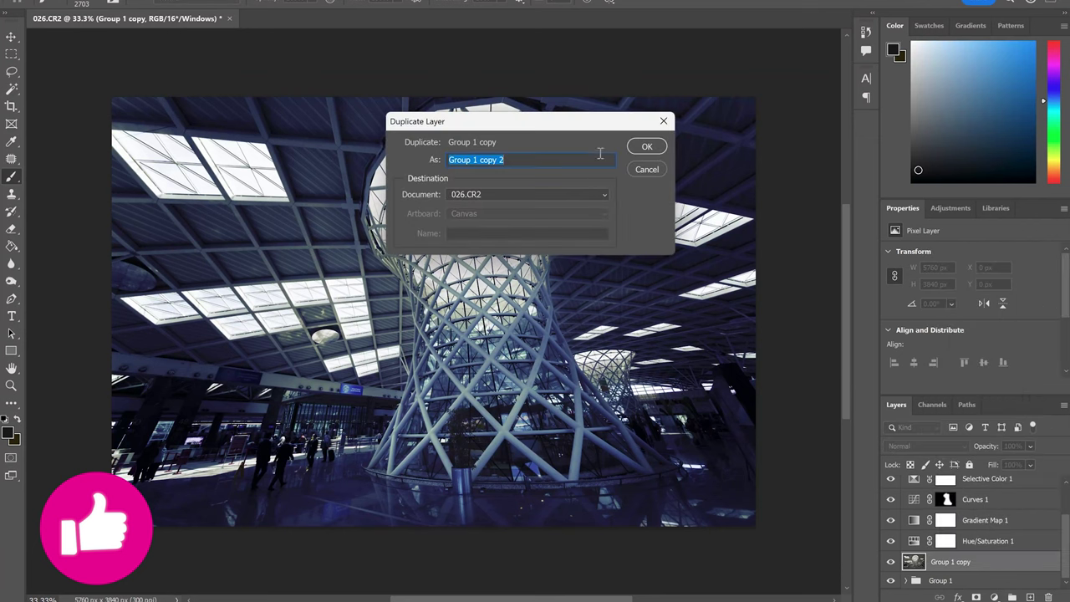
{"action": "left_click", "coordinate": [647, 146]}
{"action": "left_click", "coordinate": [190, 2]}
Step: Apply High Pass at radius 0.8 to Group 1 copy 2 and blend it in Soft Light
{"action": "left_click", "coordinate": [376, 258]}
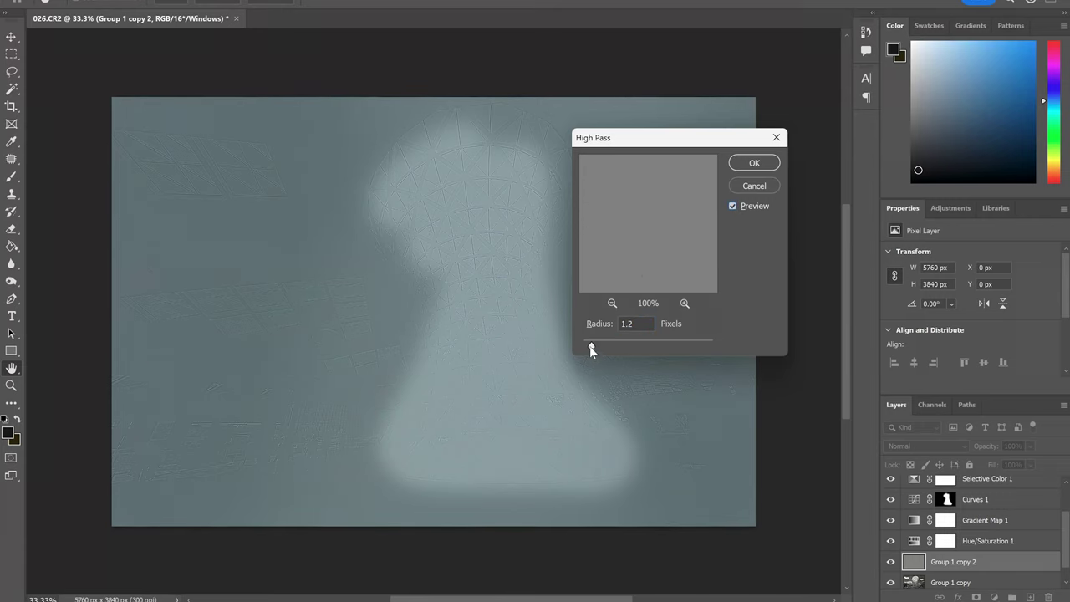
{"action": "left_click_drag", "start_coordinate": [591, 345], "coordinate": [601, 349]}
{"action": "left_click", "coordinate": [754, 163]}
{"action": "left_click", "coordinate": [927, 446]}
{"action": "left_click", "coordinate": [903, 423]}
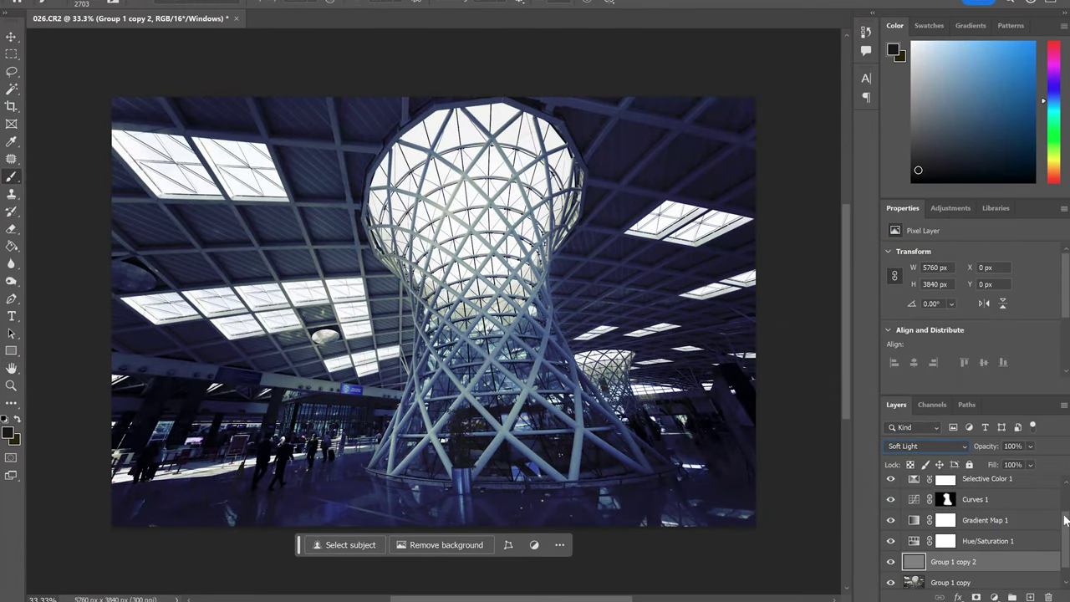
Step: Add a Hue/Saturation 2 adjustment layer, then delete it
{"action": "left_click", "coordinate": [995, 597]}
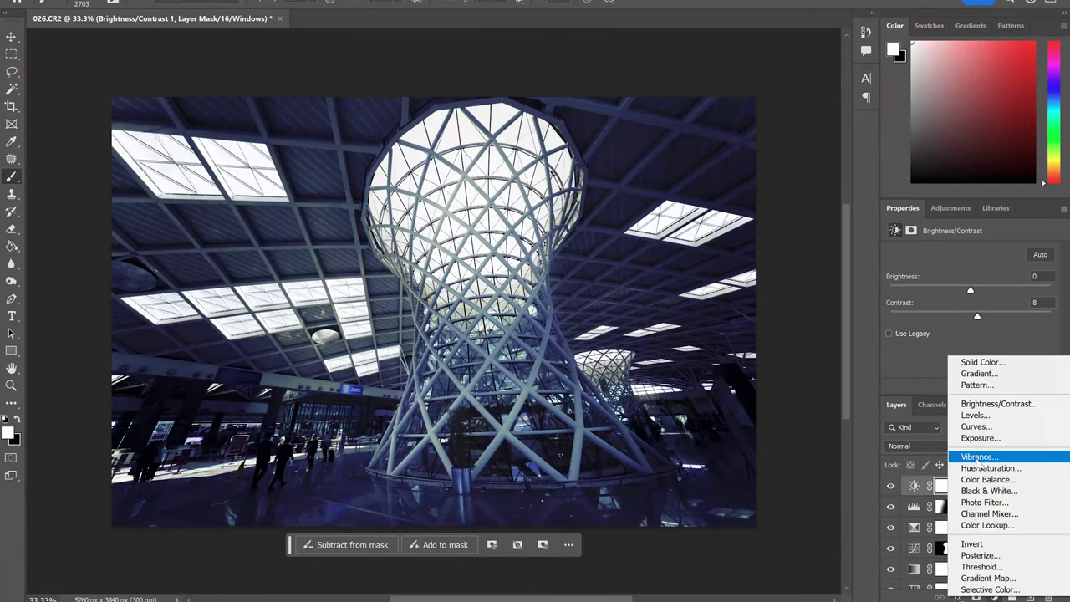
{"action": "left_click", "coordinate": [974, 468]}
{"action": "right_click", "coordinate": [899, 486]}
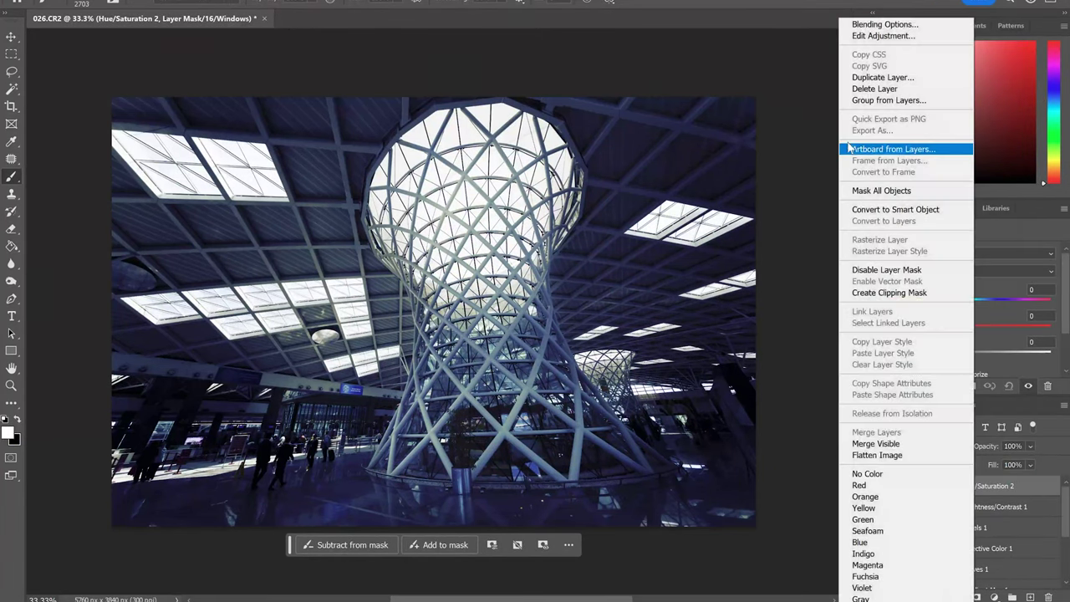
{"action": "left_click", "coordinate": [886, 89]}
{"action": "left_click", "coordinate": [538, 293]}
Step: Add a Vibrance adjustment layer with Vibrance raised to +13
{"action": "left_click", "coordinate": [995, 597]}
{"action": "left_click", "coordinate": [978, 459]}
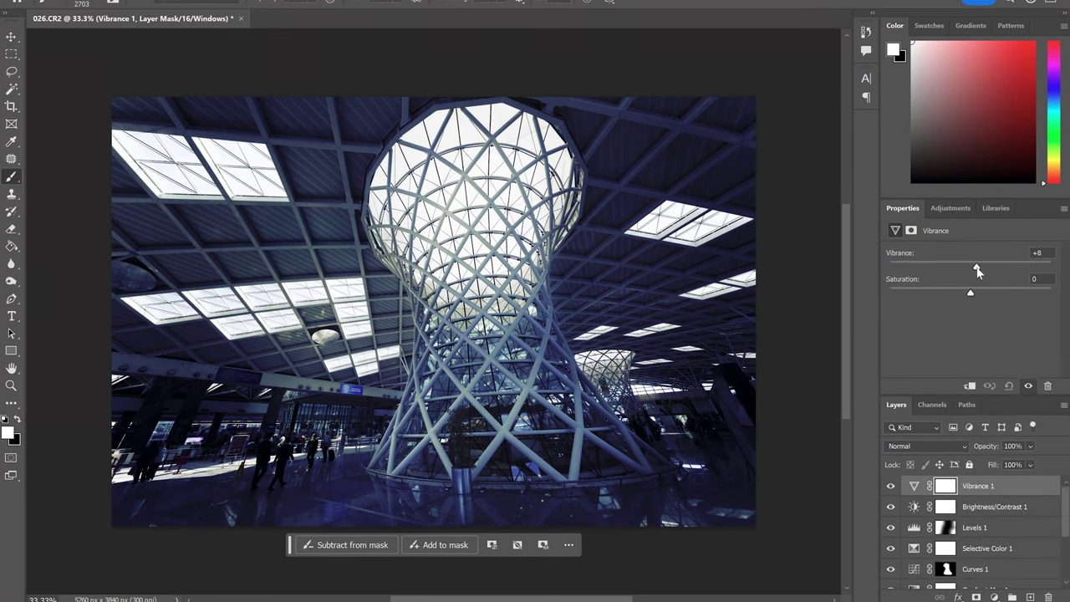
{"action": "left_click_drag", "start_coordinate": [977, 270], "coordinate": [982, 270]}
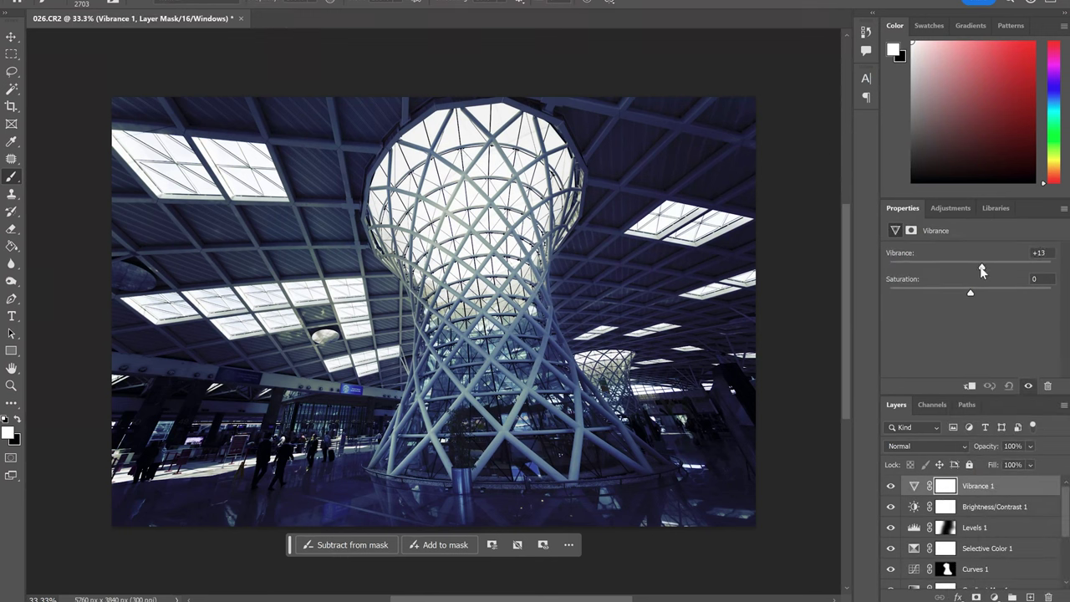
Step: Toggle Levels 1 and Curves 1 to compare, then reselect the Vibrance 1 layer
{"action": "left_click", "coordinate": [891, 527]}
{"action": "scroll", "coordinate": [951, 520], "scroll_direction": "down", "scroll_amount": 1}
{"action": "left_click", "coordinate": [890, 548]}
{"action": "left_click", "coordinate": [891, 548]}
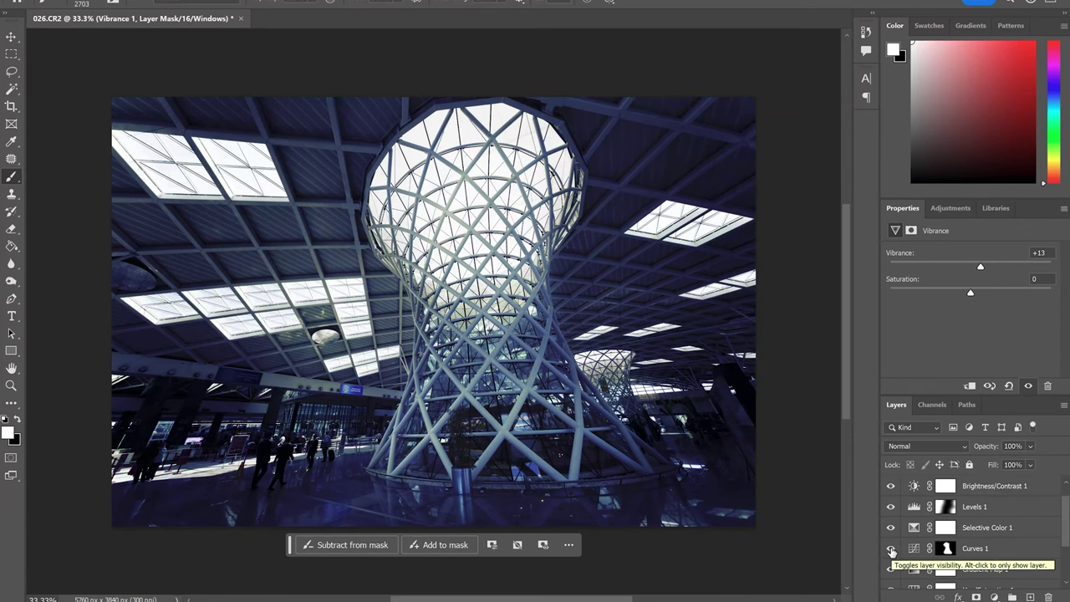
{"action": "key", "text": "z"}
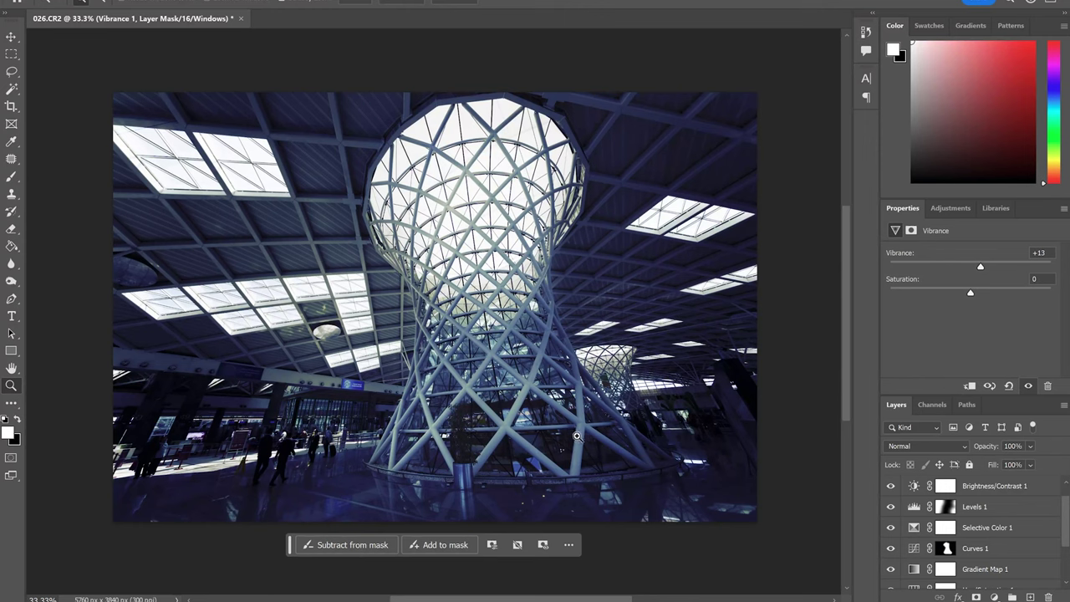
{"action": "left_click", "coordinate": [994, 485]}
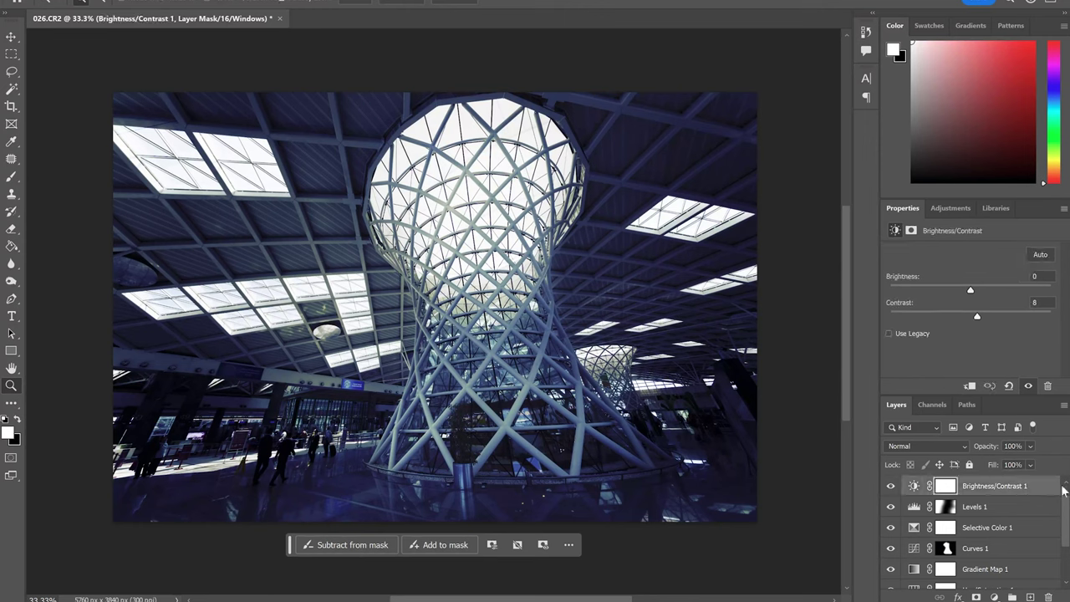
{"action": "scroll", "coordinate": [986, 502], "scroll_direction": "up", "scroll_amount": 1}
{"action": "left_click", "coordinate": [959, 478]}
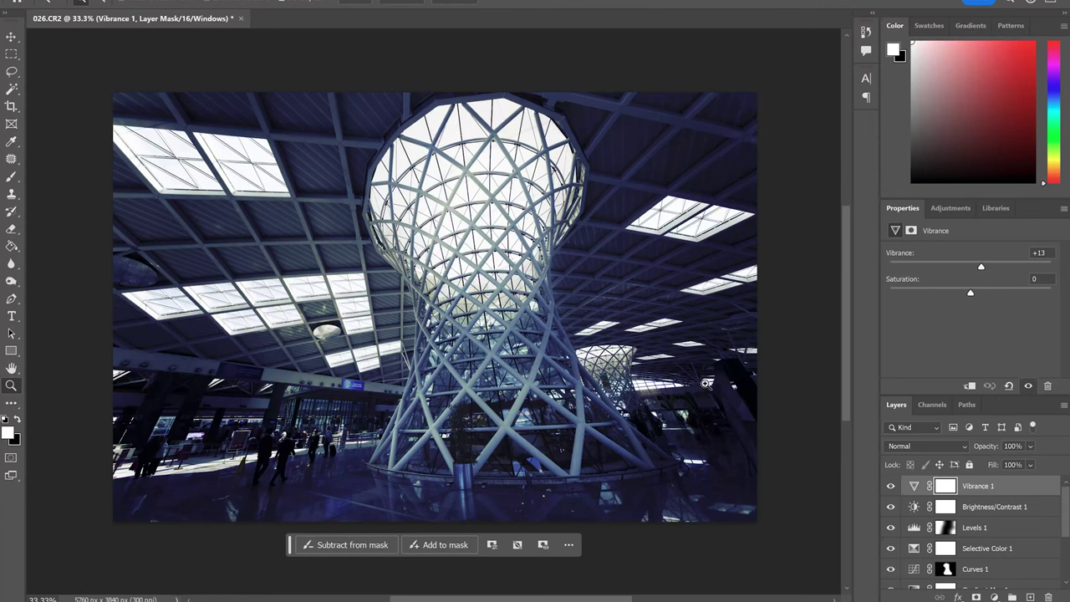
Step: Convert the image with Edit > Convert to Profile, then undo it in History
{"action": "left_click", "coordinate": [50, 1]}
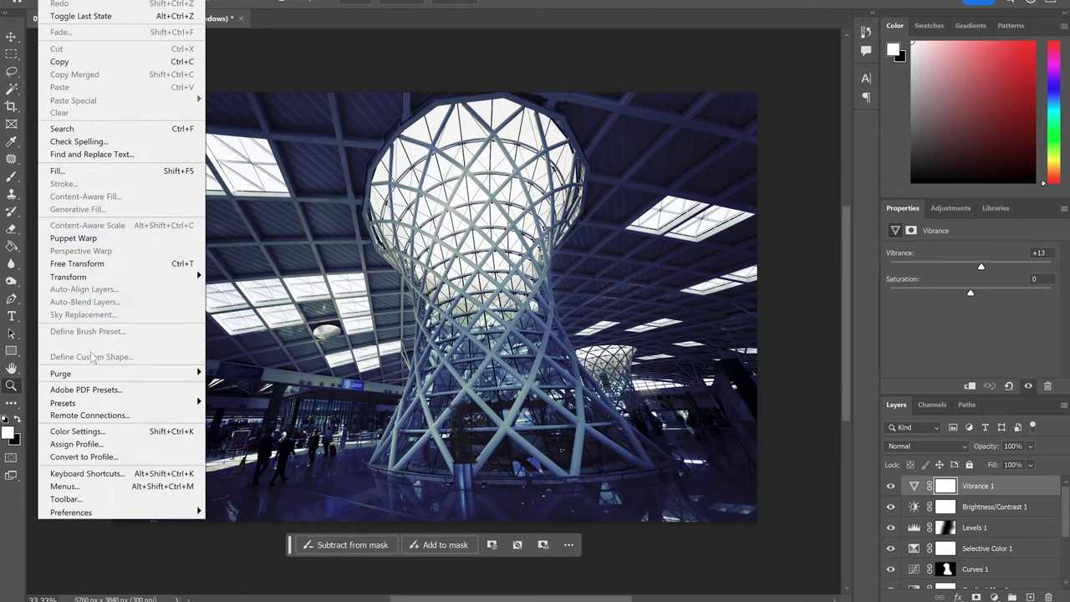
{"action": "left_click", "coordinate": [101, 456]}
{"action": "left_click", "coordinate": [660, 126]}
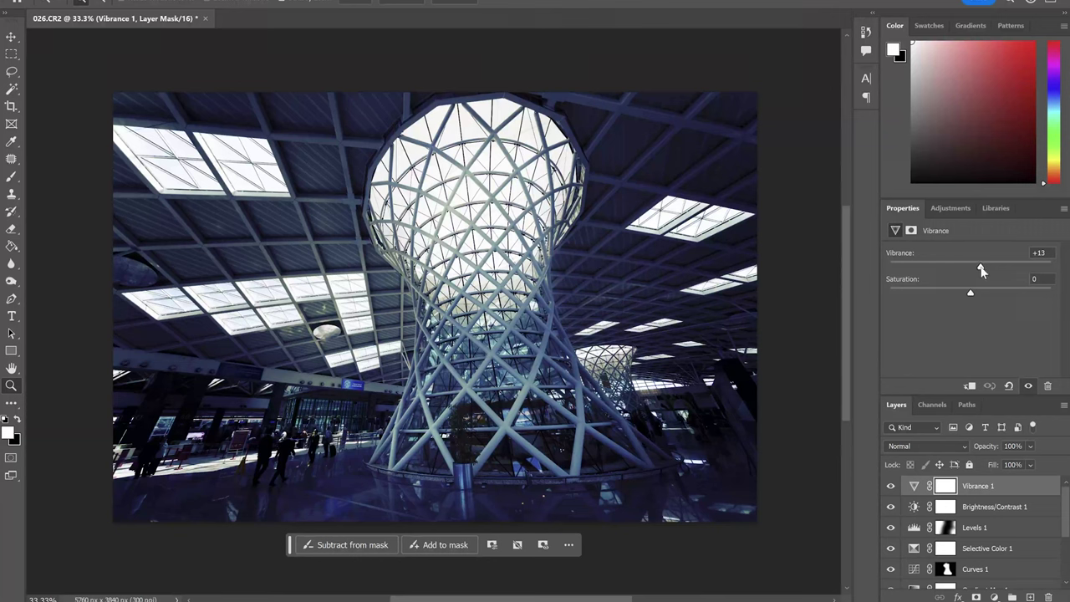
{"action": "left_click", "coordinate": [866, 32]}
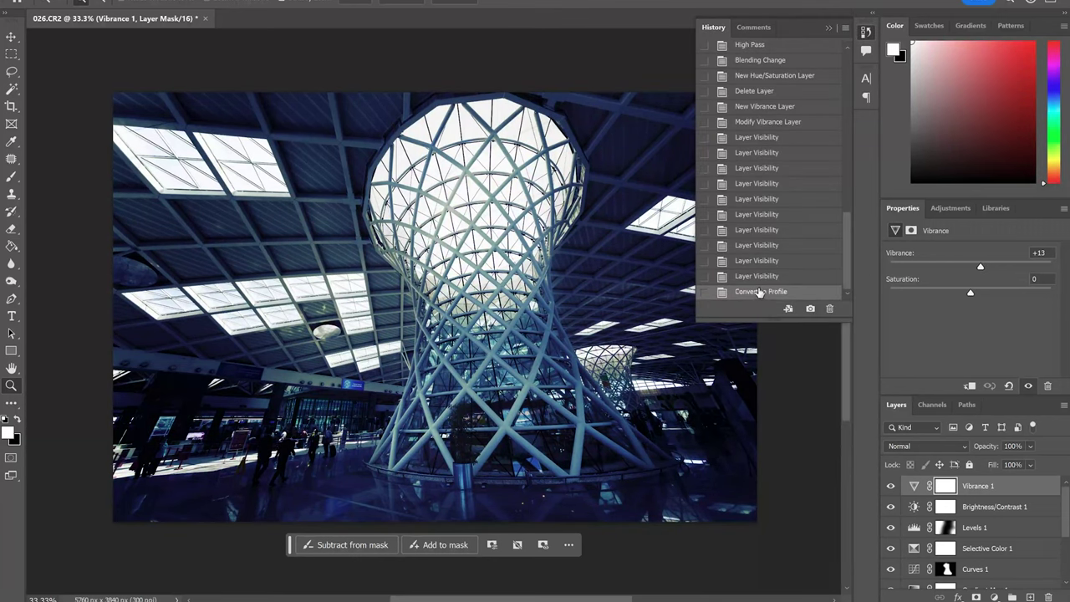
{"action": "left_click", "coordinate": [763, 280]}
{"action": "left_click", "coordinate": [764, 293]}
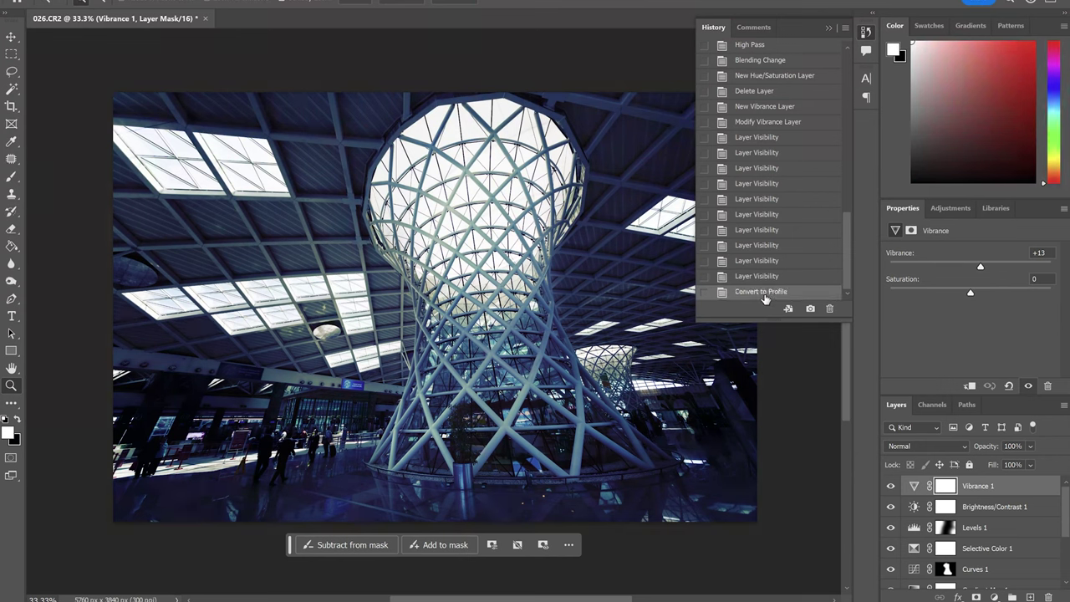
{"action": "left_click", "coordinate": [763, 278]}
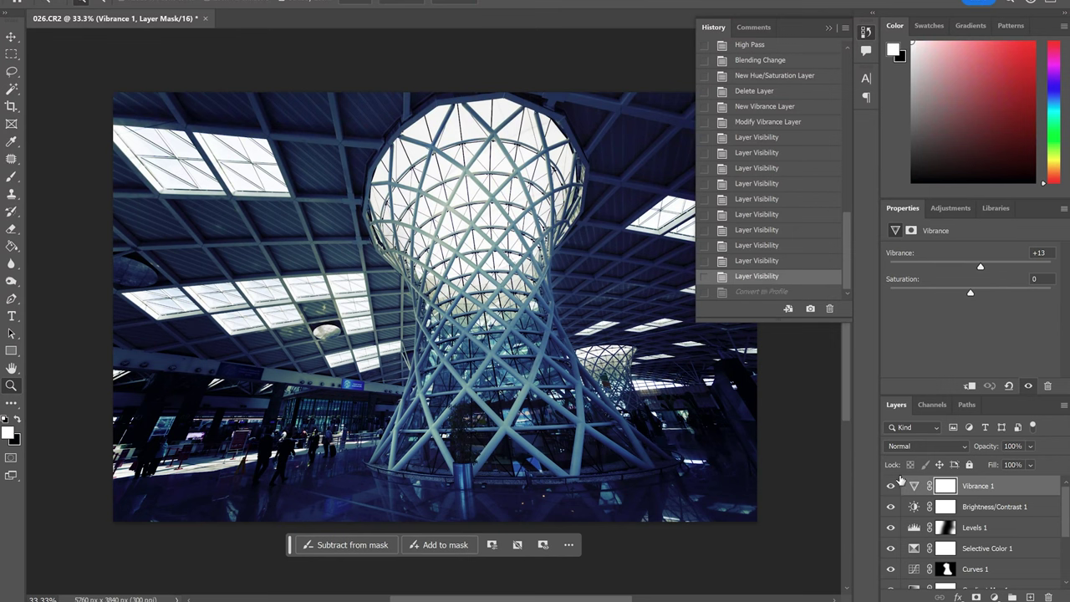
Step: Try a lower Vibrance amount and convert the image to another profile again
{"action": "left_click", "coordinate": [914, 486]}
{"action": "left_click", "coordinate": [982, 266]}
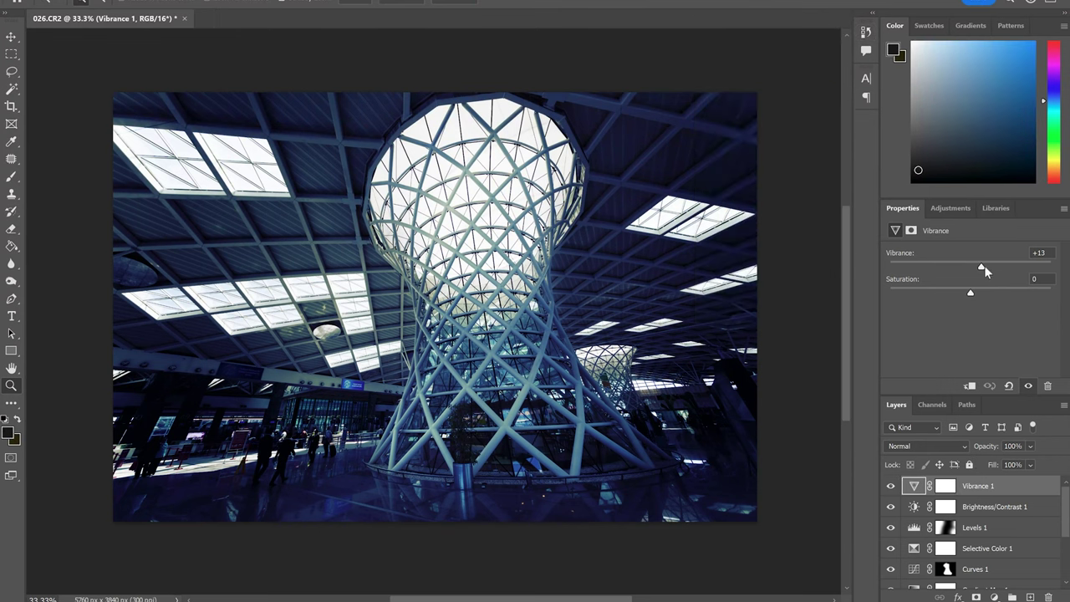
{"action": "mouse_move", "coordinate": [978, 267]}
{"action": "left_mouse_down"}
{"action": "mouse_move", "coordinate": [958, 267]}
{"action": "mouse_move", "coordinate": [974, 267]}
{"action": "left_mouse_up"}
{"action": "left_click", "coordinate": [866, 31]}
{"action": "left_click", "coordinate": [50, 2]}
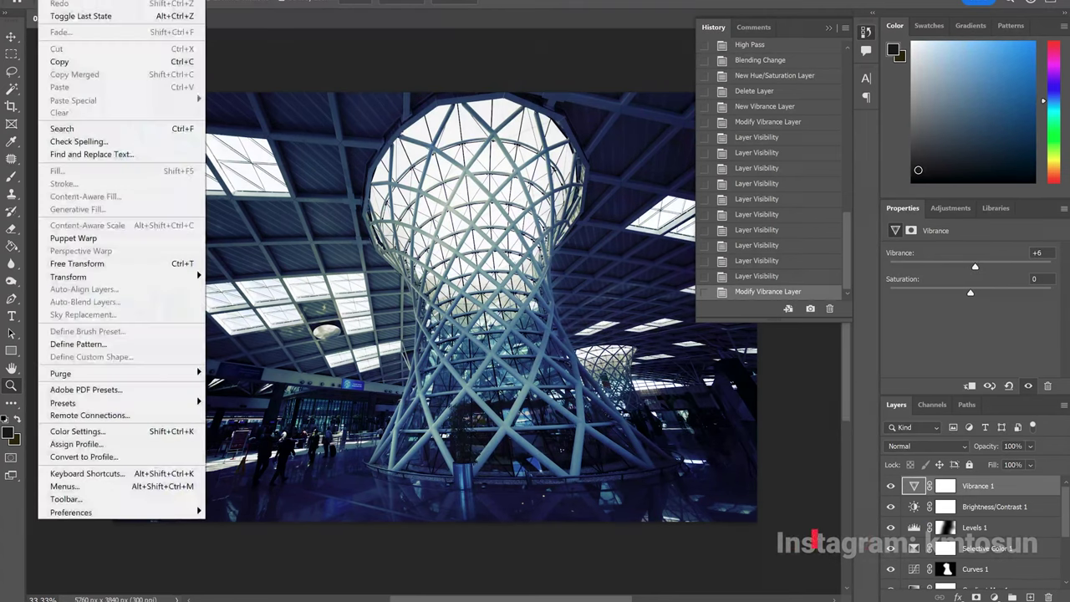
{"action": "left_click", "coordinate": [92, 434]}
{"action": "left_click", "coordinate": [653, 128]}
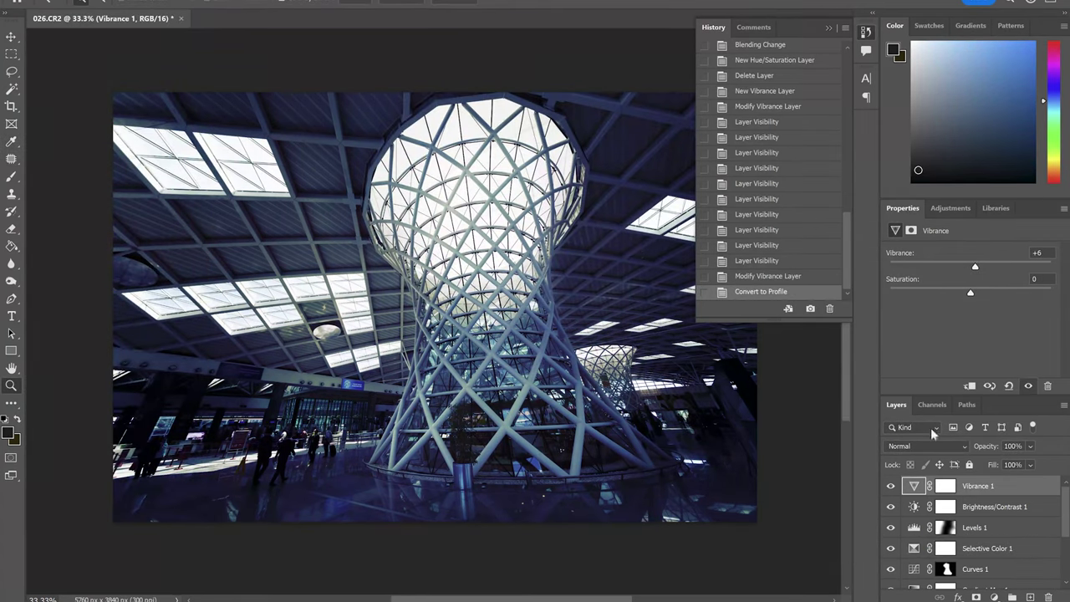
Step: Settle Vibrance at +7 and hide the Vibrance 1 layer to compare
{"action": "left_click_drag", "start_coordinate": [995, 272], "coordinate": [984, 269]}
{"action": "left_click", "coordinate": [770, 278]}
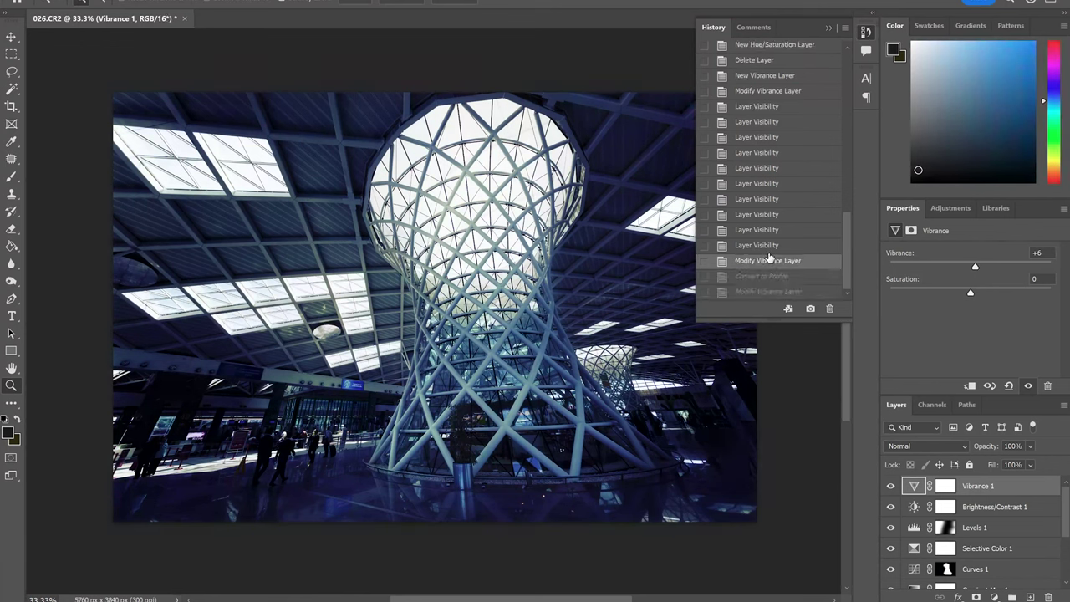
{"action": "mouse_move", "coordinate": [975, 269]}
{"action": "left_mouse_down"}
{"action": "mouse_move", "coordinate": [951, 266]}
{"action": "mouse_move", "coordinate": [977, 269]}
{"action": "left_mouse_up"}
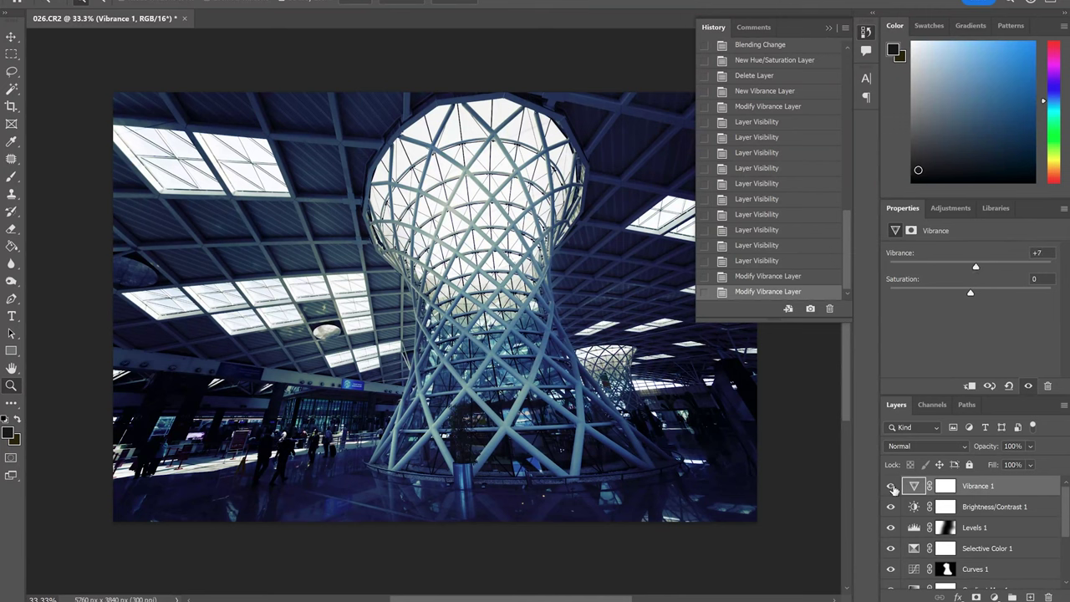
{"action": "left_click", "coordinate": [891, 488]}
Step: Delete the Vibrance 1 layer and toggle Brightness/Contrast 1 to compare
{"action": "right_click", "coordinate": [962, 486]}
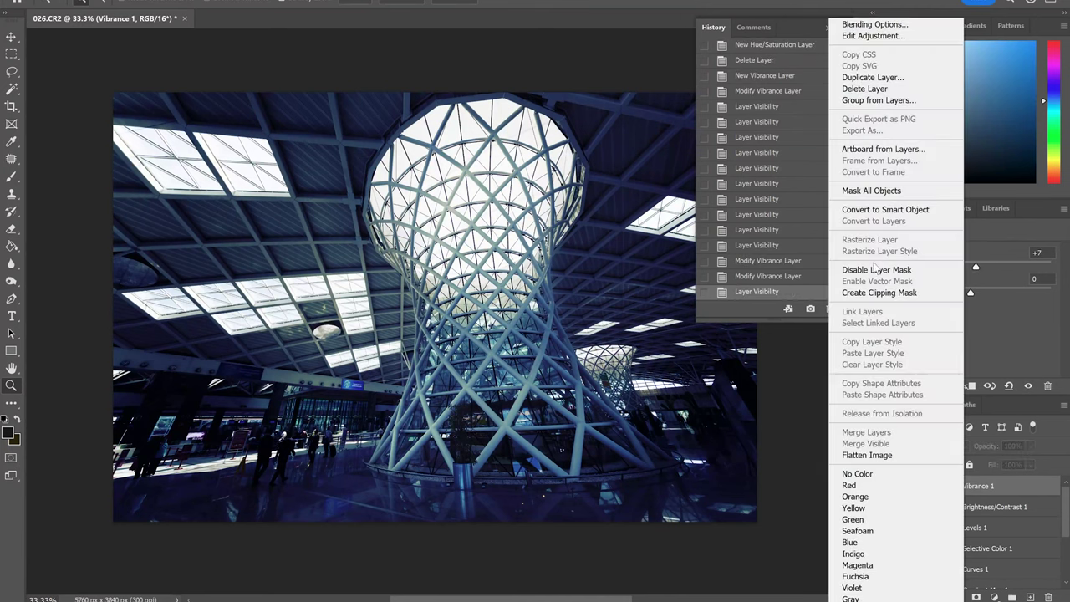
{"action": "left_click", "coordinate": [878, 100]}
{"action": "left_click", "coordinate": [535, 225]}
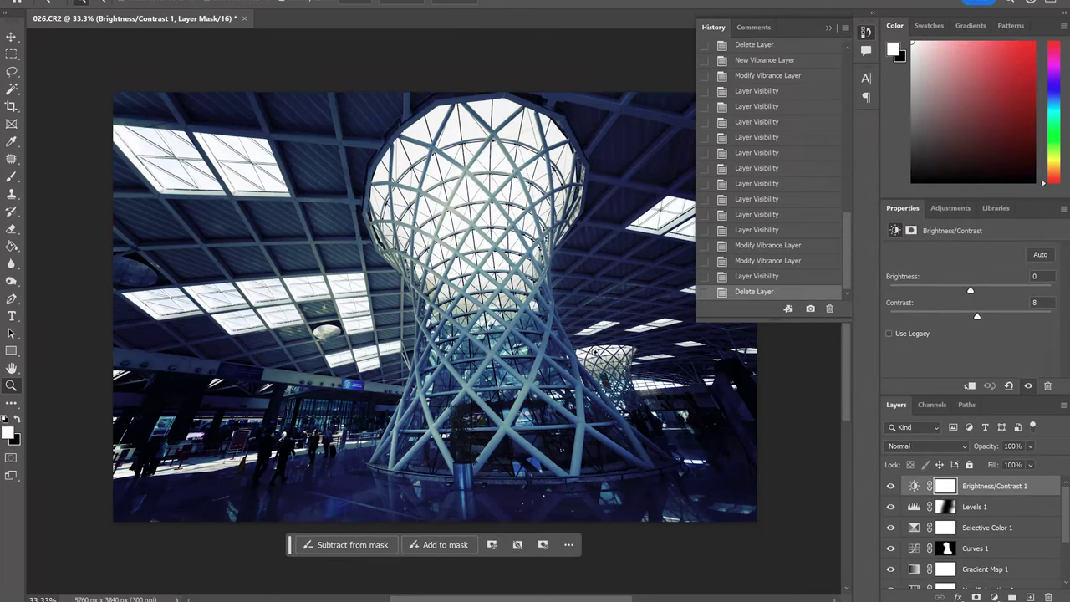
{"action": "left_click", "coordinate": [891, 488]}
{"action": "left_click", "coordinate": [892, 487]}
Step: Cancel Convert to Profile and lower Brightness/Contrast 1 contrast to -9
{"action": "left_click", "coordinate": [50, 2]}
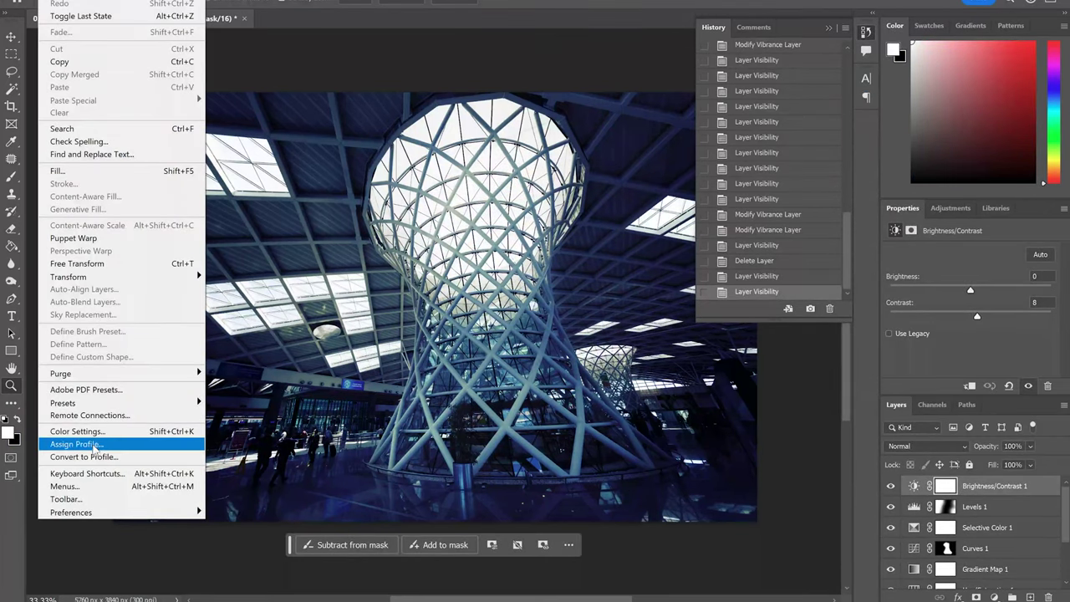
{"action": "left_click", "coordinate": [92, 441]}
{"action": "left_click", "coordinate": [655, 148]}
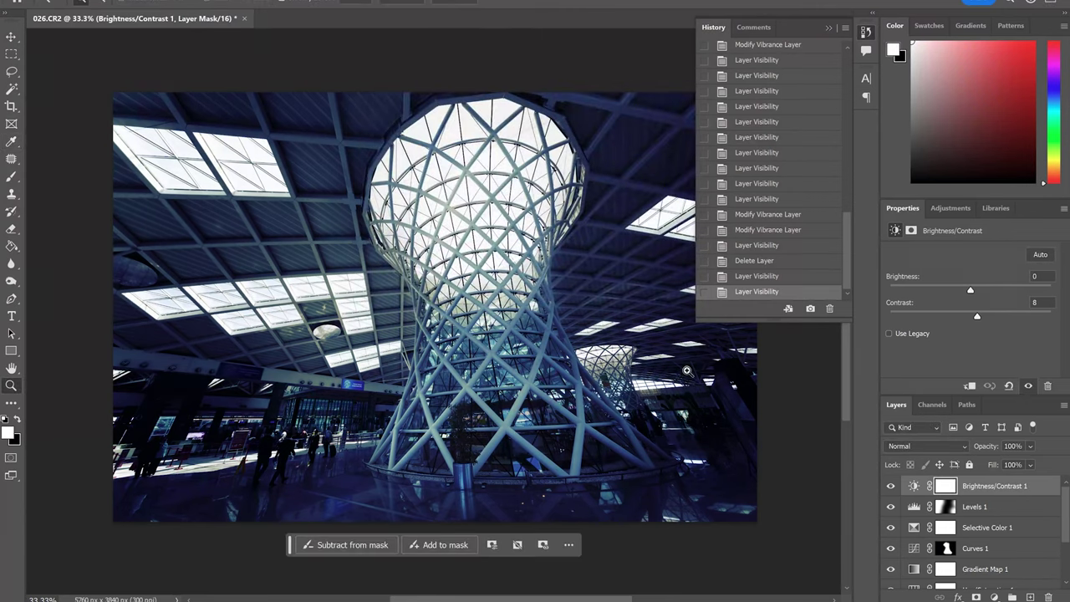
{"action": "left_click", "coordinate": [829, 29]}
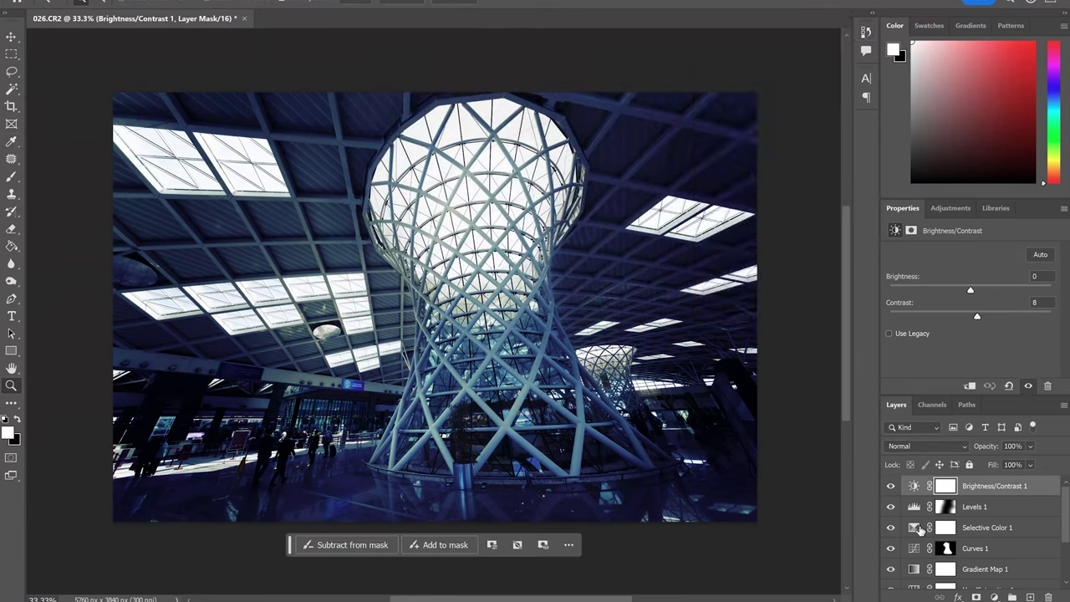
{"action": "left_click", "coordinate": [914, 487]}
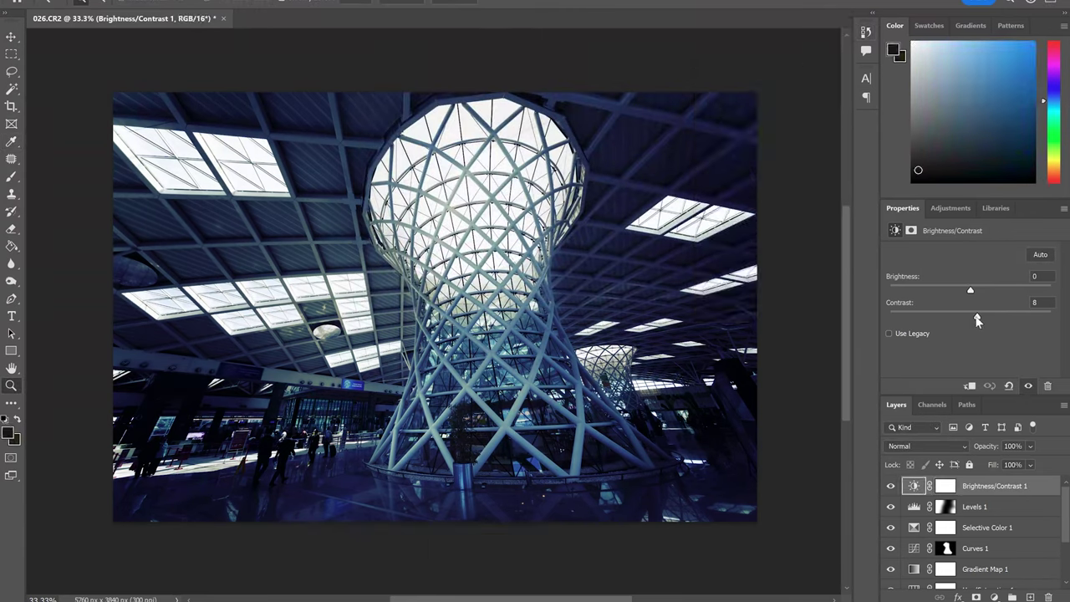
{"action": "mouse_move", "coordinate": [977, 320]}
{"action": "left_mouse_down"}
{"action": "mouse_move", "coordinate": [915, 321]}
{"action": "mouse_move", "coordinate": [961, 320]}
{"action": "left_mouse_up"}
{"action": "left_click_drag", "start_coordinate": [720, 425], "coordinate": [623, 427]}
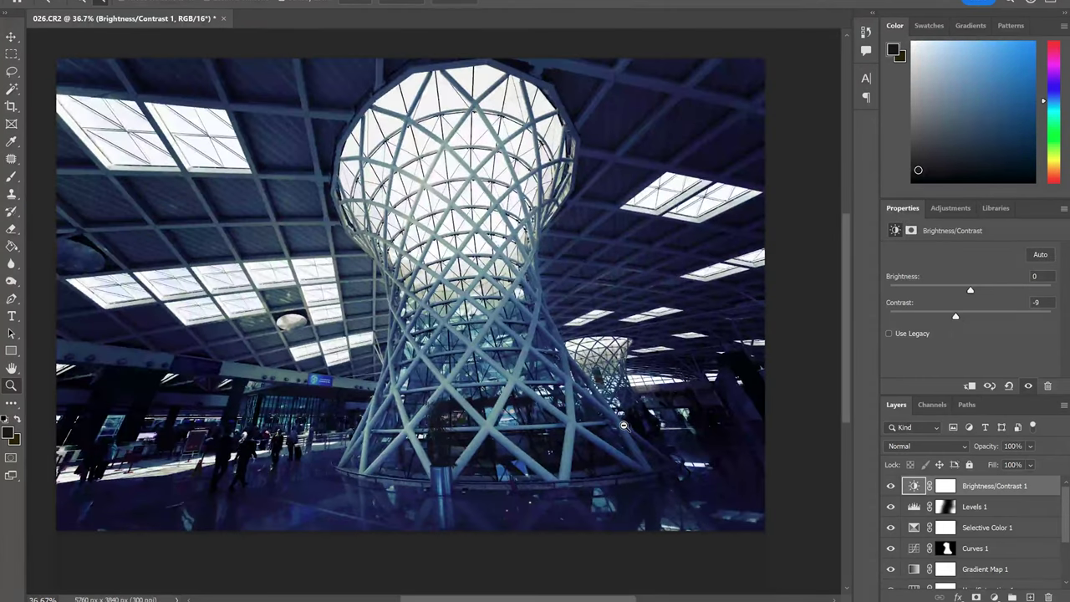
Step: Compare Curves 1 and Hue/Saturation 1, then drop Hue/Saturation 1 opacity to 65%
{"action": "left_click", "coordinate": [890, 549]}
{"action": "scroll", "coordinate": [892, 552], "scroll_direction": "down", "scroll_amount": 1}
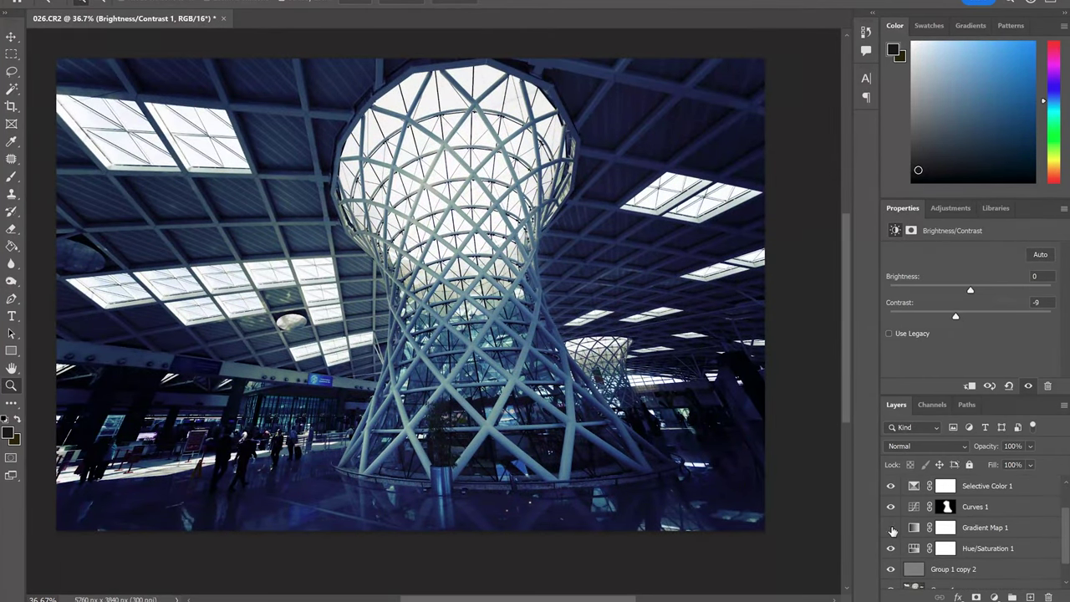
{"action": "left_click", "coordinate": [890, 527]}
{"action": "left_click", "coordinate": [890, 527]}
{"action": "left_click", "coordinate": [890, 549]}
{"action": "left_click", "coordinate": [982, 548]}
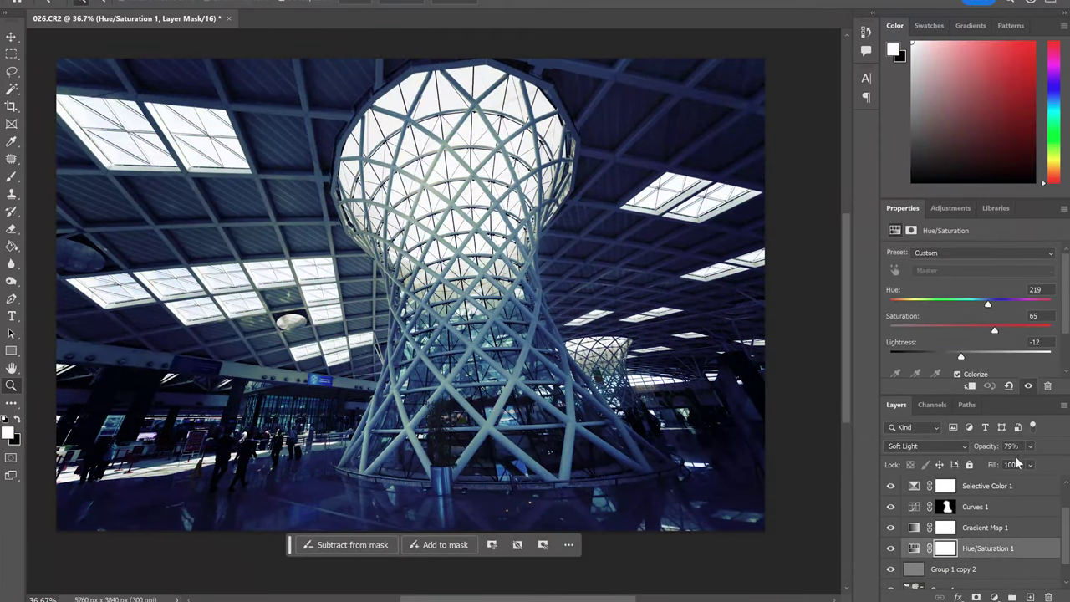
{"action": "left_click_drag", "start_coordinate": [1050, 466], "coordinate": [1035, 465]}
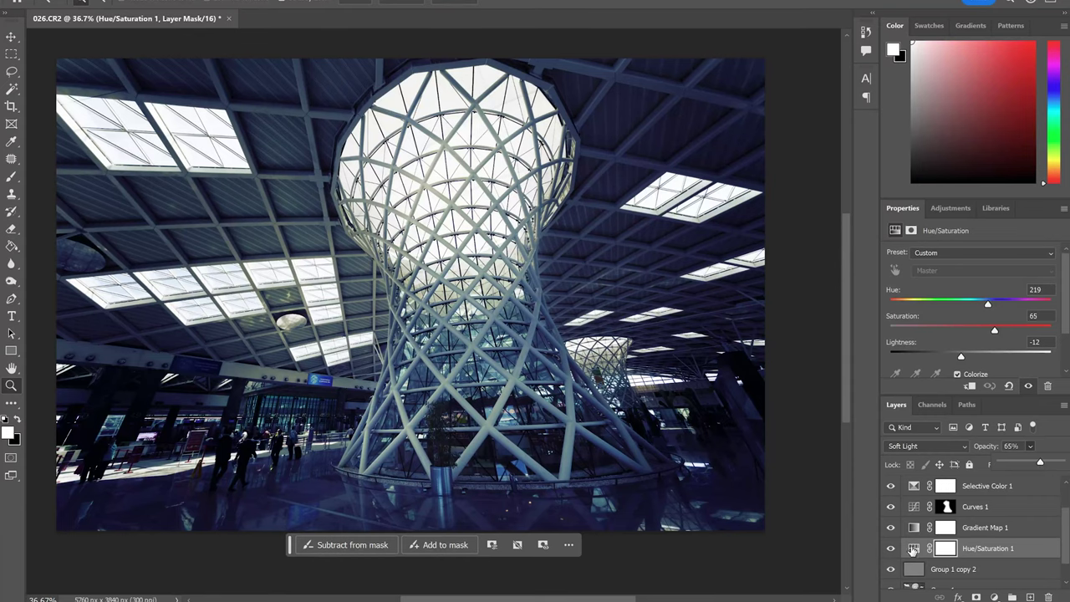
Step: Inspect the image at 100% zoom, zoom back out, and select Brightness/Contrast 1
{"action": "left_click", "coordinate": [866, 32]}
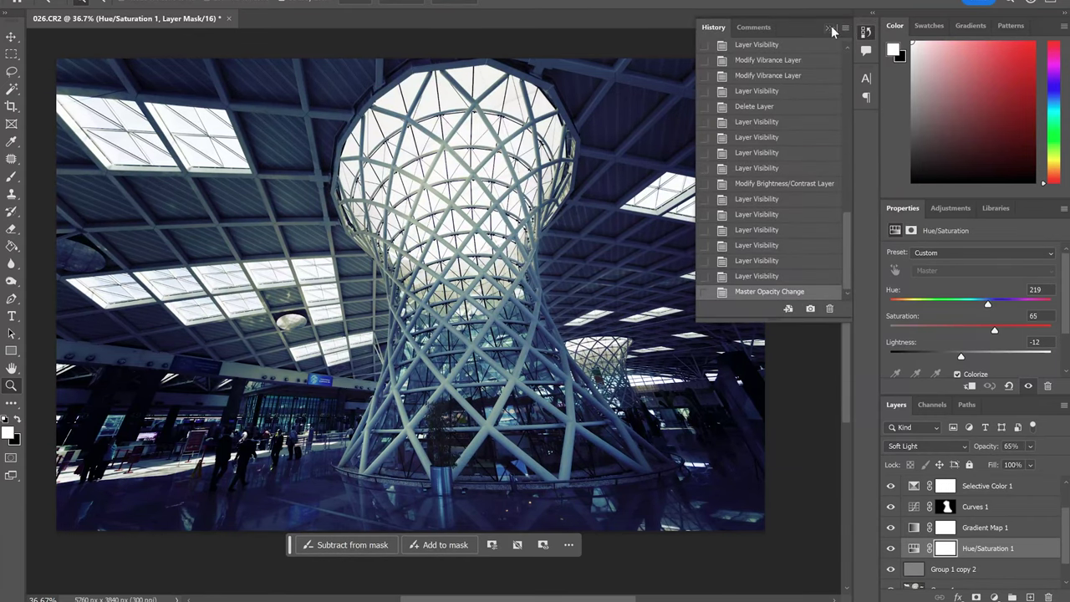
{"action": "left_click", "coordinate": [832, 31]}
{"action": "right_click", "coordinate": [562, 299]}
{"action": "right_click", "coordinate": [564, 341]}
{"action": "left_click", "coordinate": [576, 362]}
{"action": "mouse_move", "coordinate": [577, 363]}
{"action": "left_mouse_down"}
{"action": "mouse_move", "coordinate": [536, 361]}
{"action": "mouse_move", "coordinate": [552, 361]}
{"action": "left_mouse_up"}
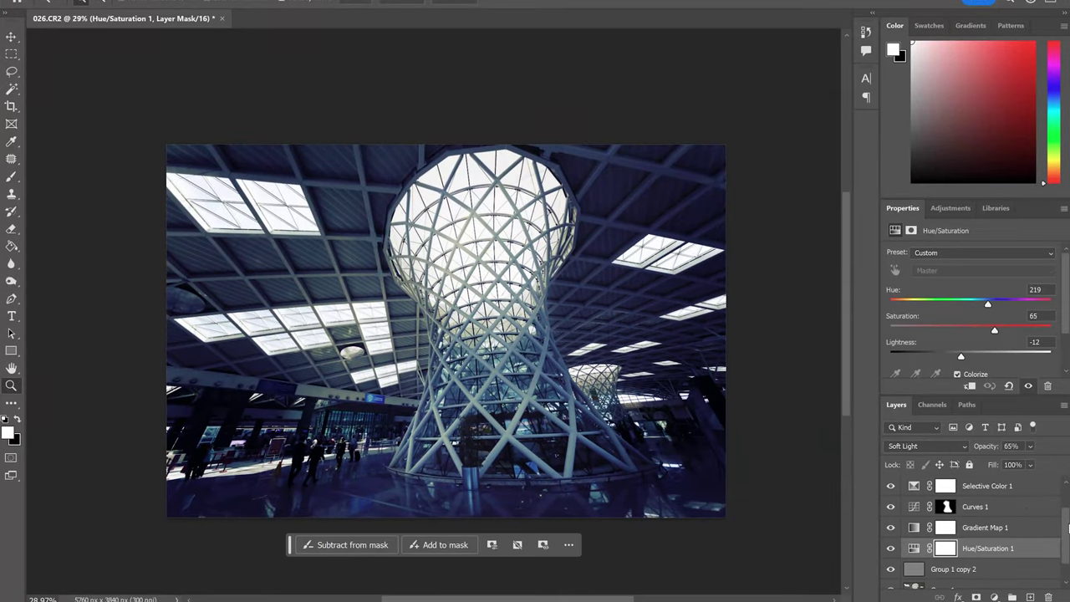
{"action": "scroll", "coordinate": [1019, 502], "scroll_direction": "up", "scroll_amount": 2}
{"action": "left_click", "coordinate": [1011, 487]}
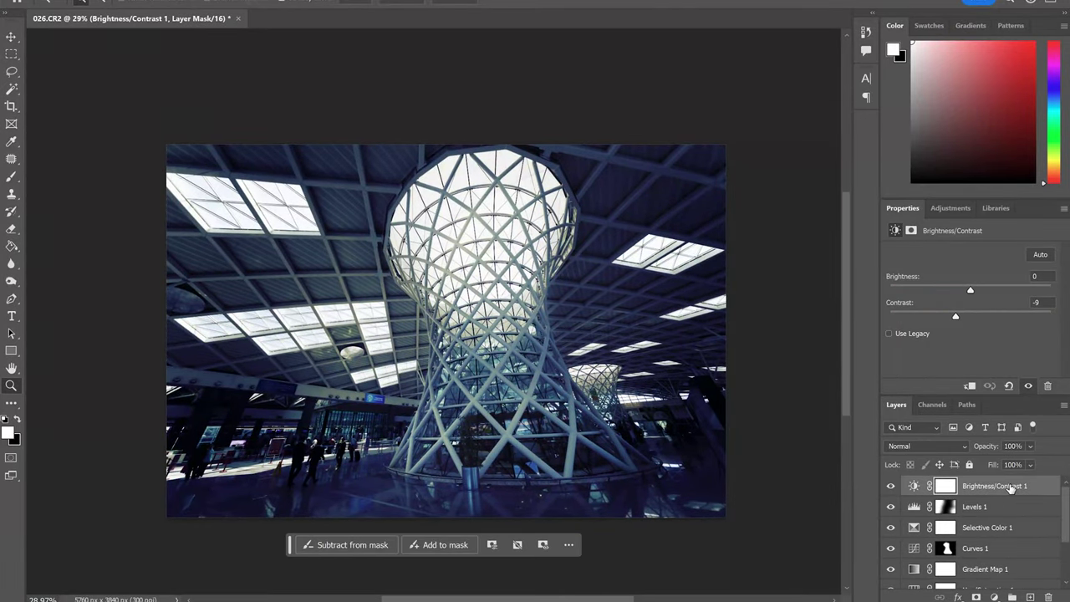